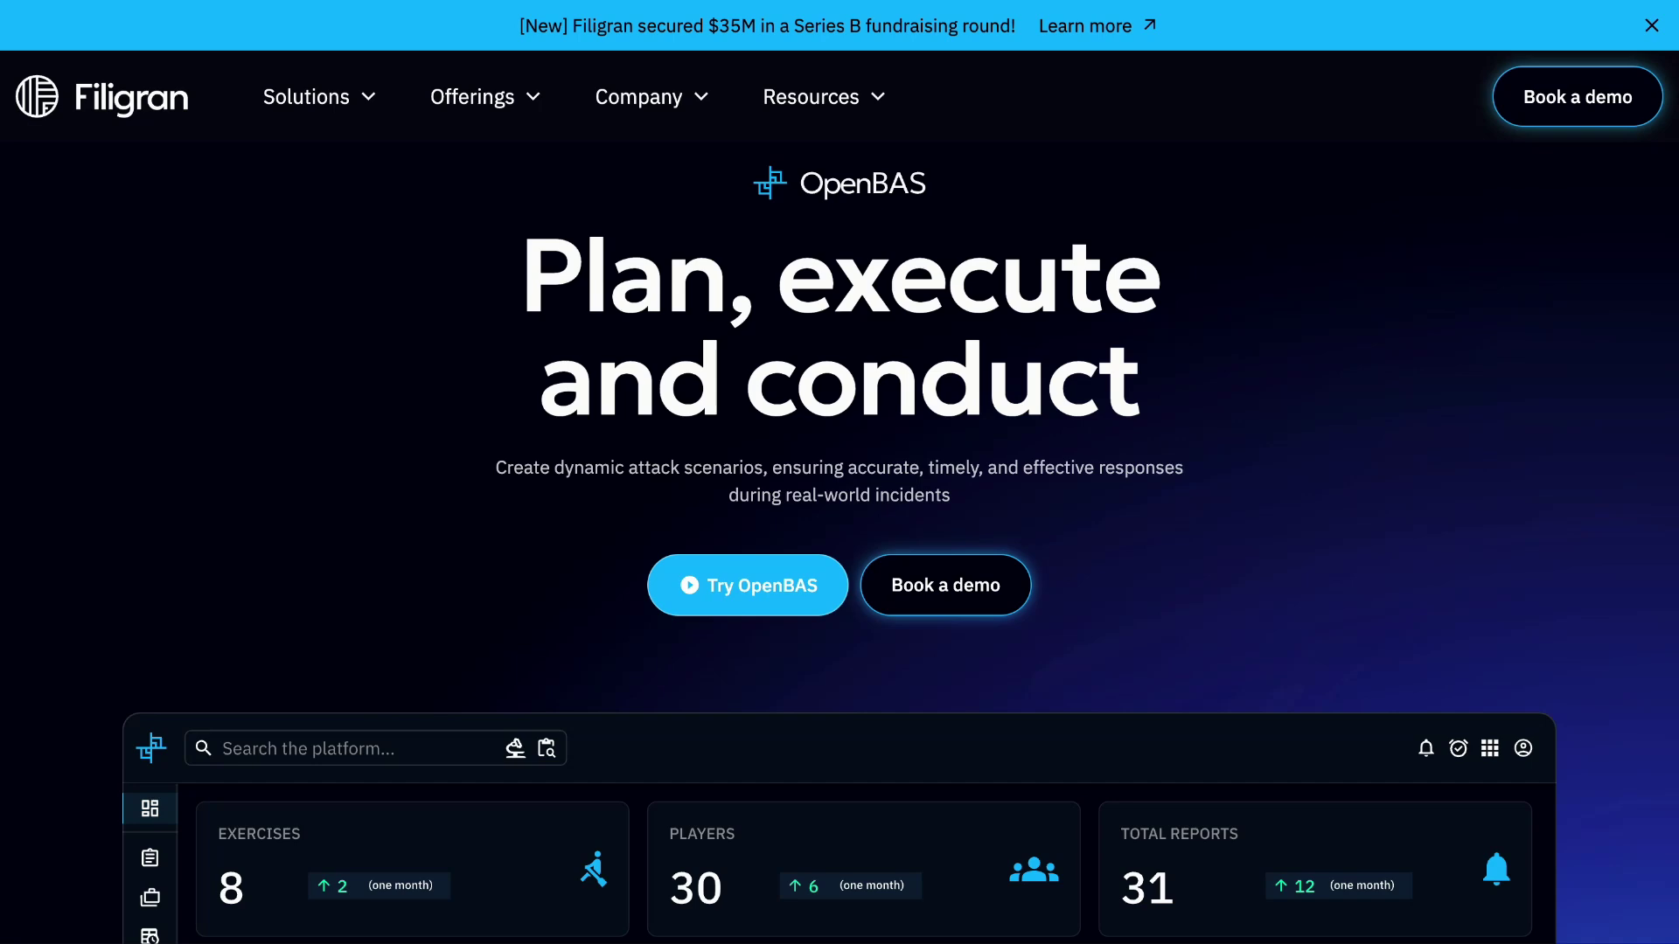
Scroll through the OpenBAS page's Scenario Construction, Threat Intelligence Integration and Security Posture sections.
{"action": "scroll", "coordinate": [840, 524], "scroll_direction": "down", "scroll_amount": 10}
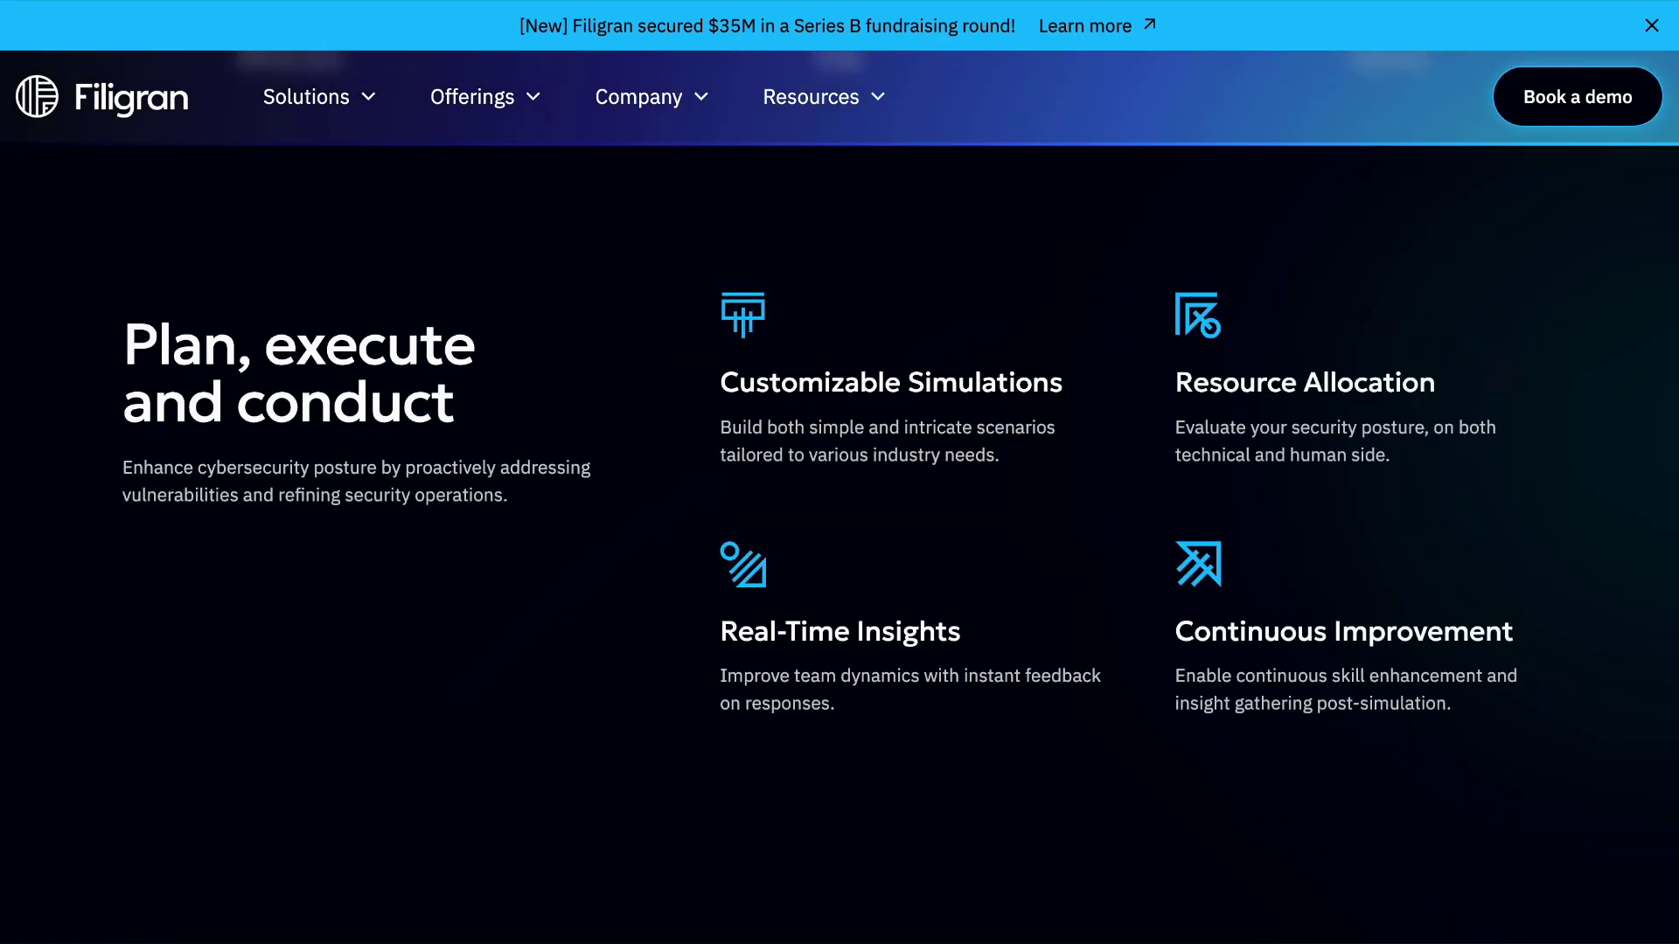
{"action": "scroll", "coordinate": [840, 472], "scroll_direction": "down", "scroll_amount": 3}
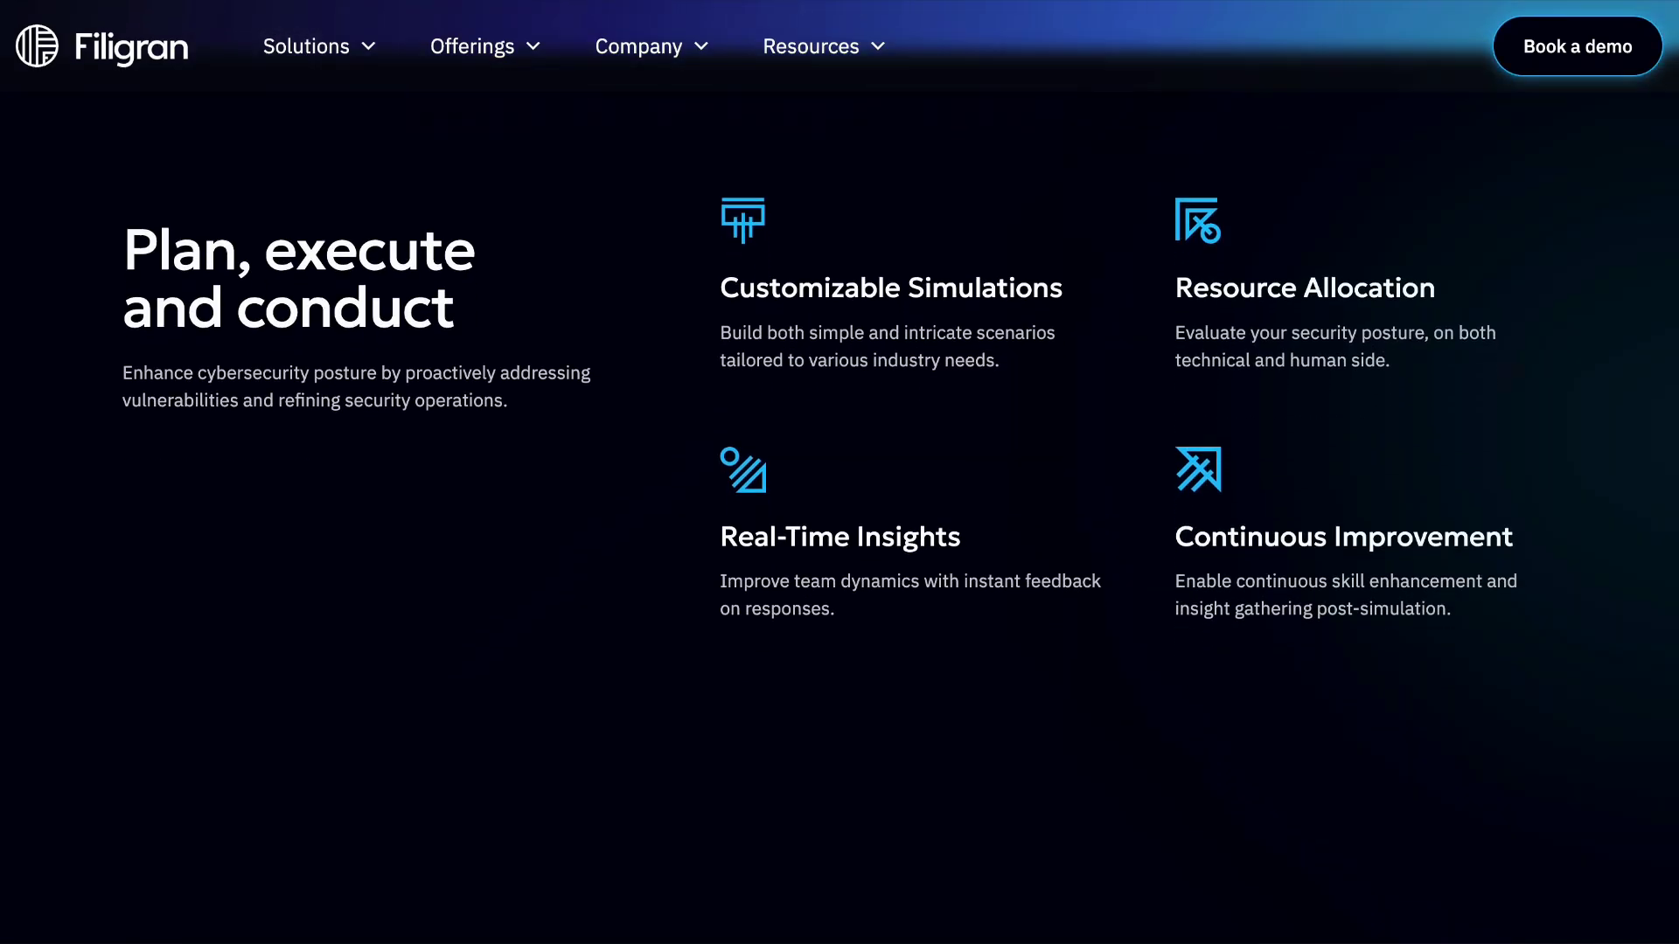
{"action": "scroll", "coordinate": [840, 472], "scroll_direction": "down", "scroll_amount": 2}
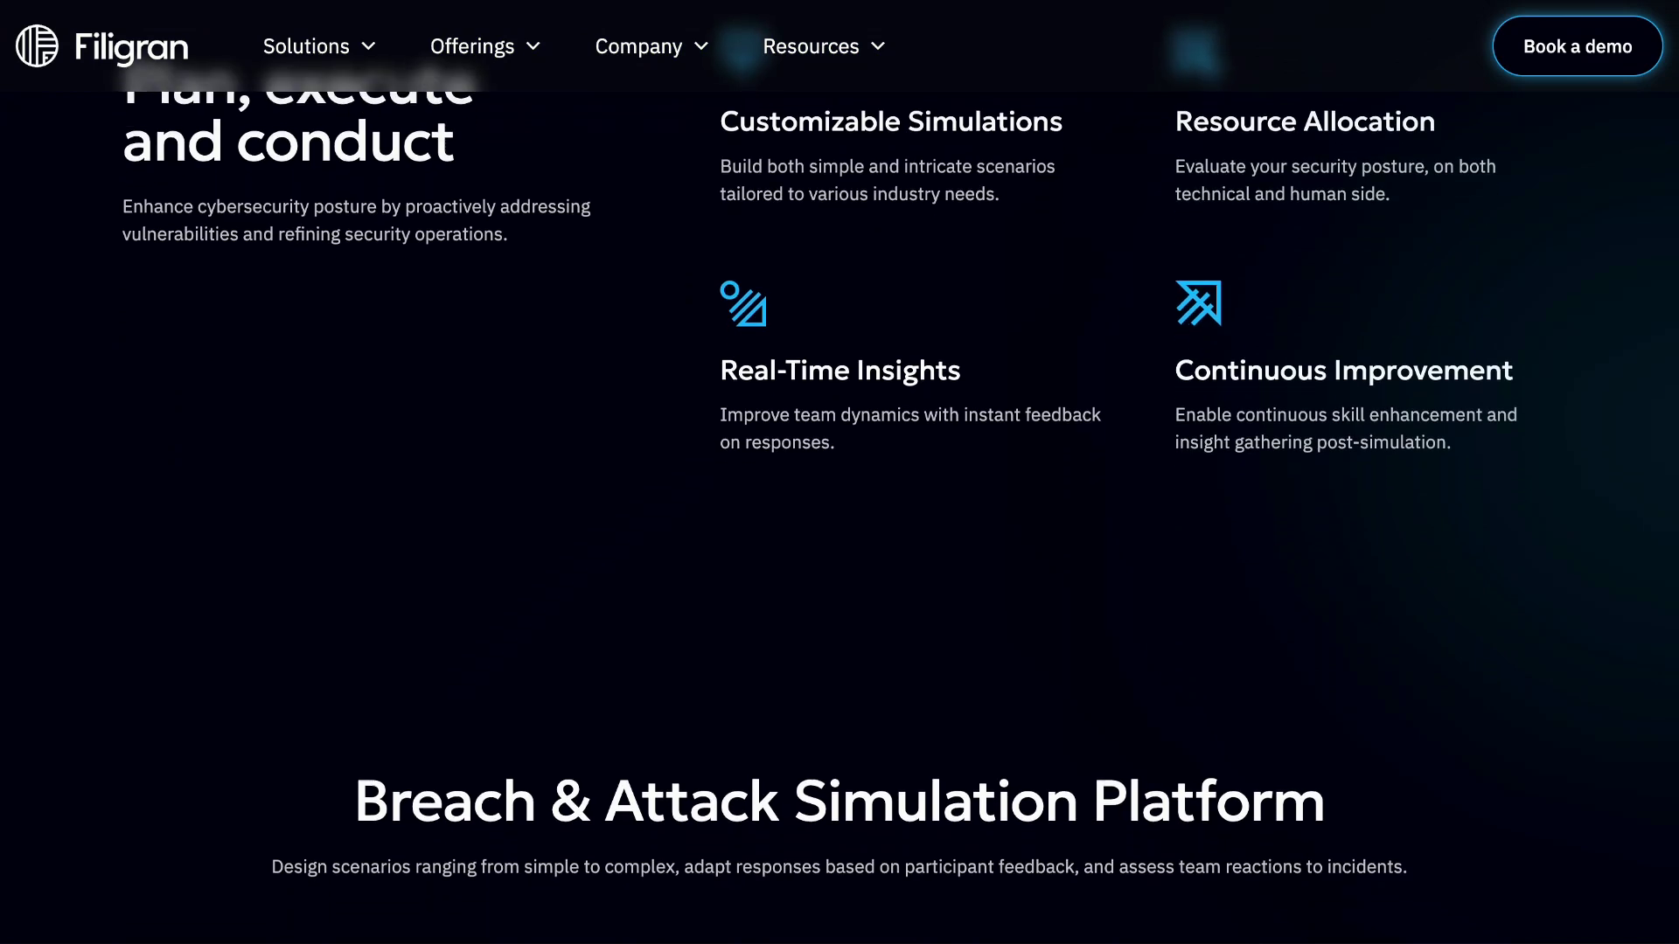
{"action": "scroll", "coordinate": [840, 472], "scroll_direction": "down", "scroll_amount": 5}
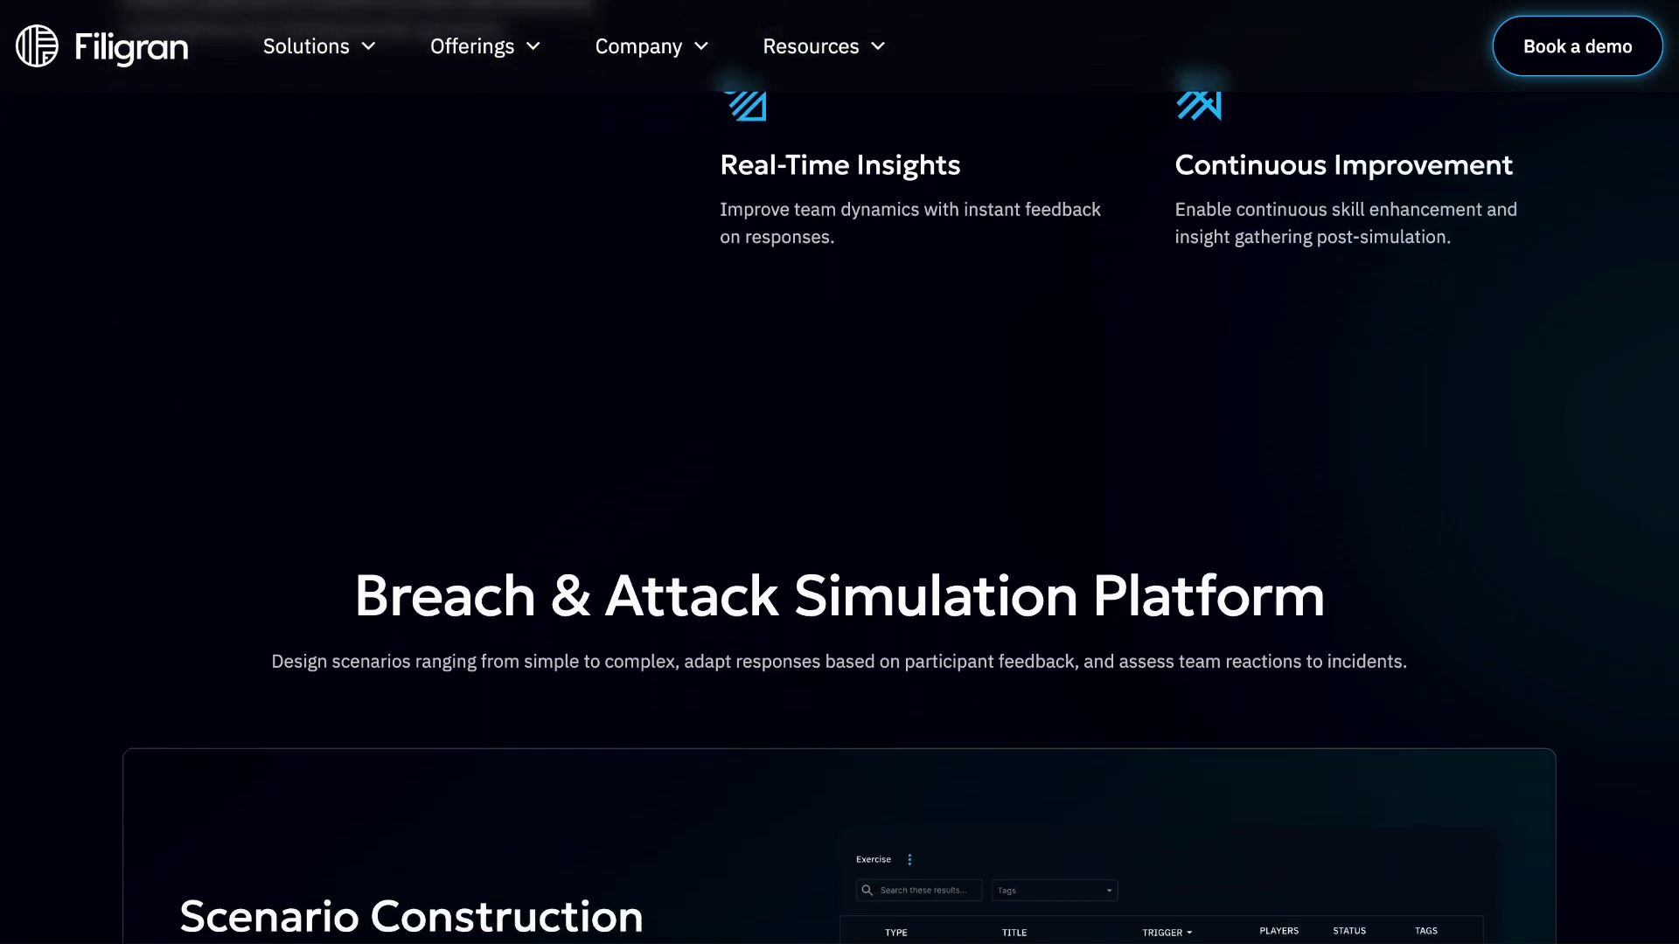
{"action": "scroll", "coordinate": [839, 473], "scroll_direction": "down", "scroll_amount": 4}
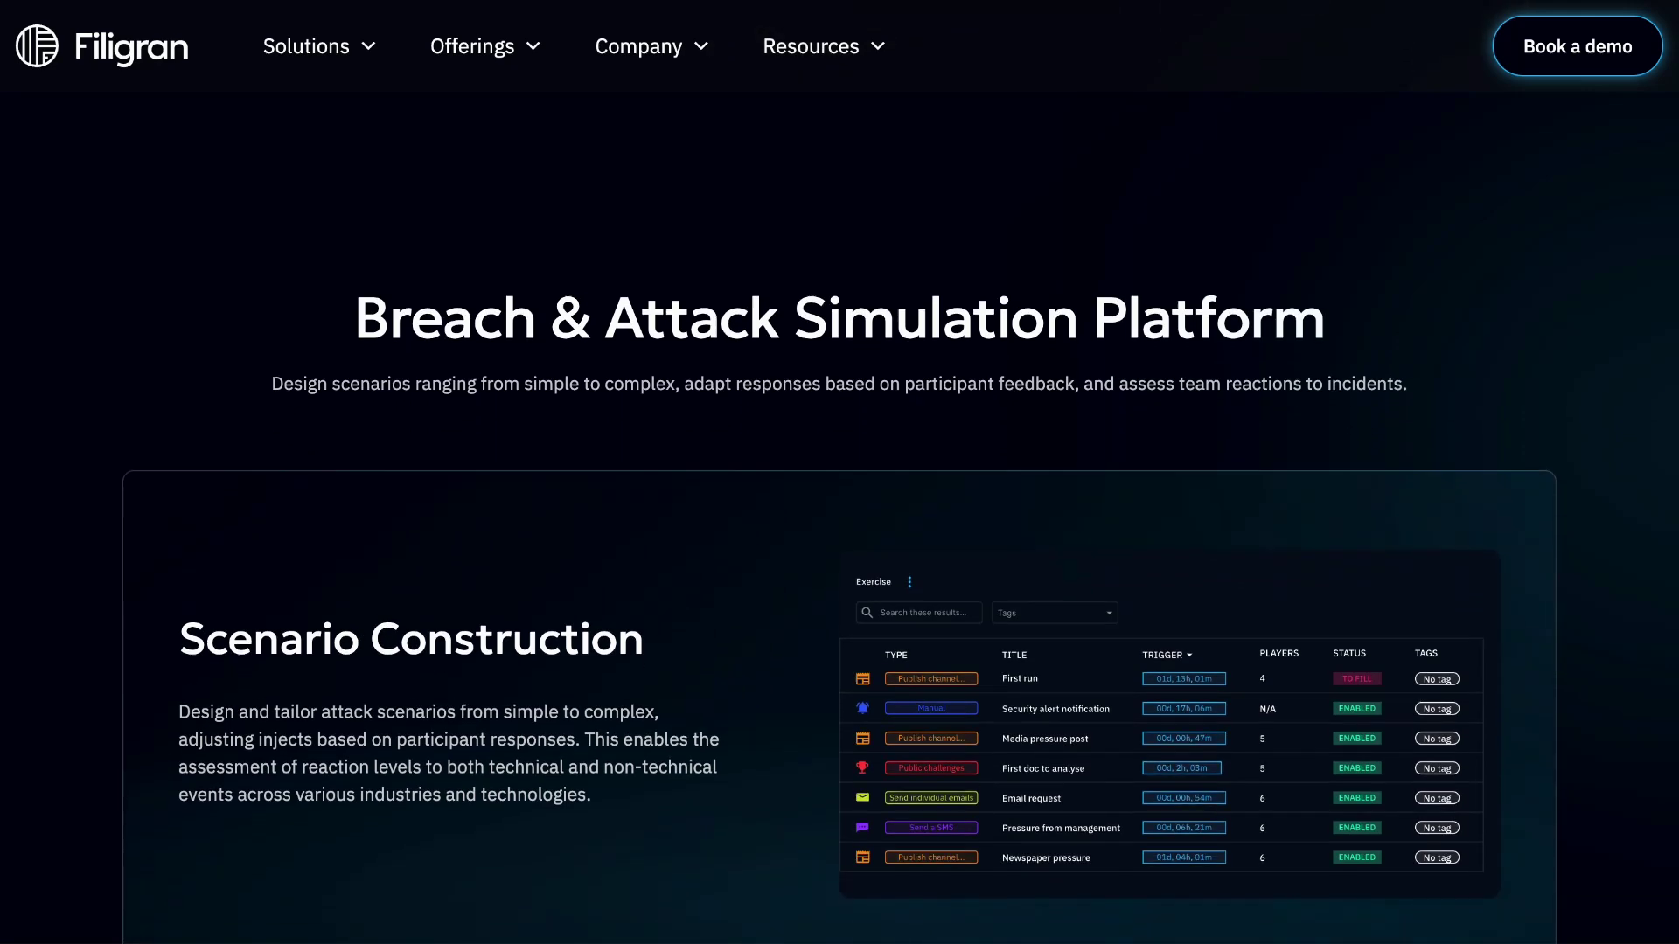
{"action": "scroll", "coordinate": [840, 473], "scroll_direction": "down", "scroll_amount": 4}
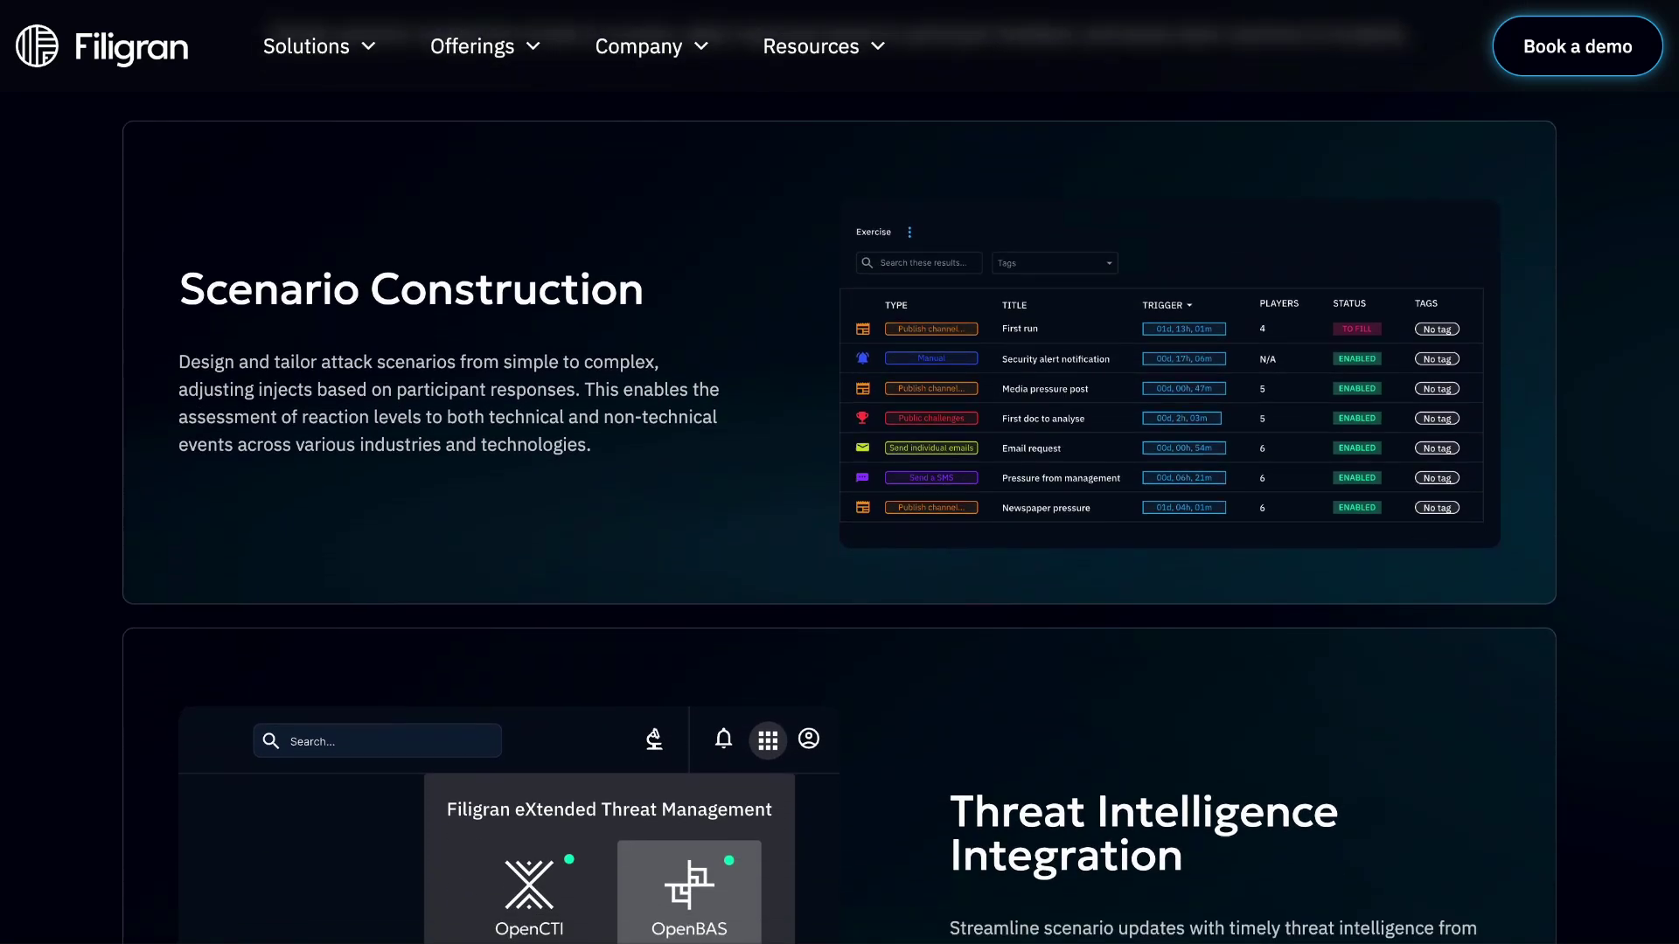
{"action": "scroll", "coordinate": [839, 472], "scroll_direction": "down", "scroll_amount": 4}
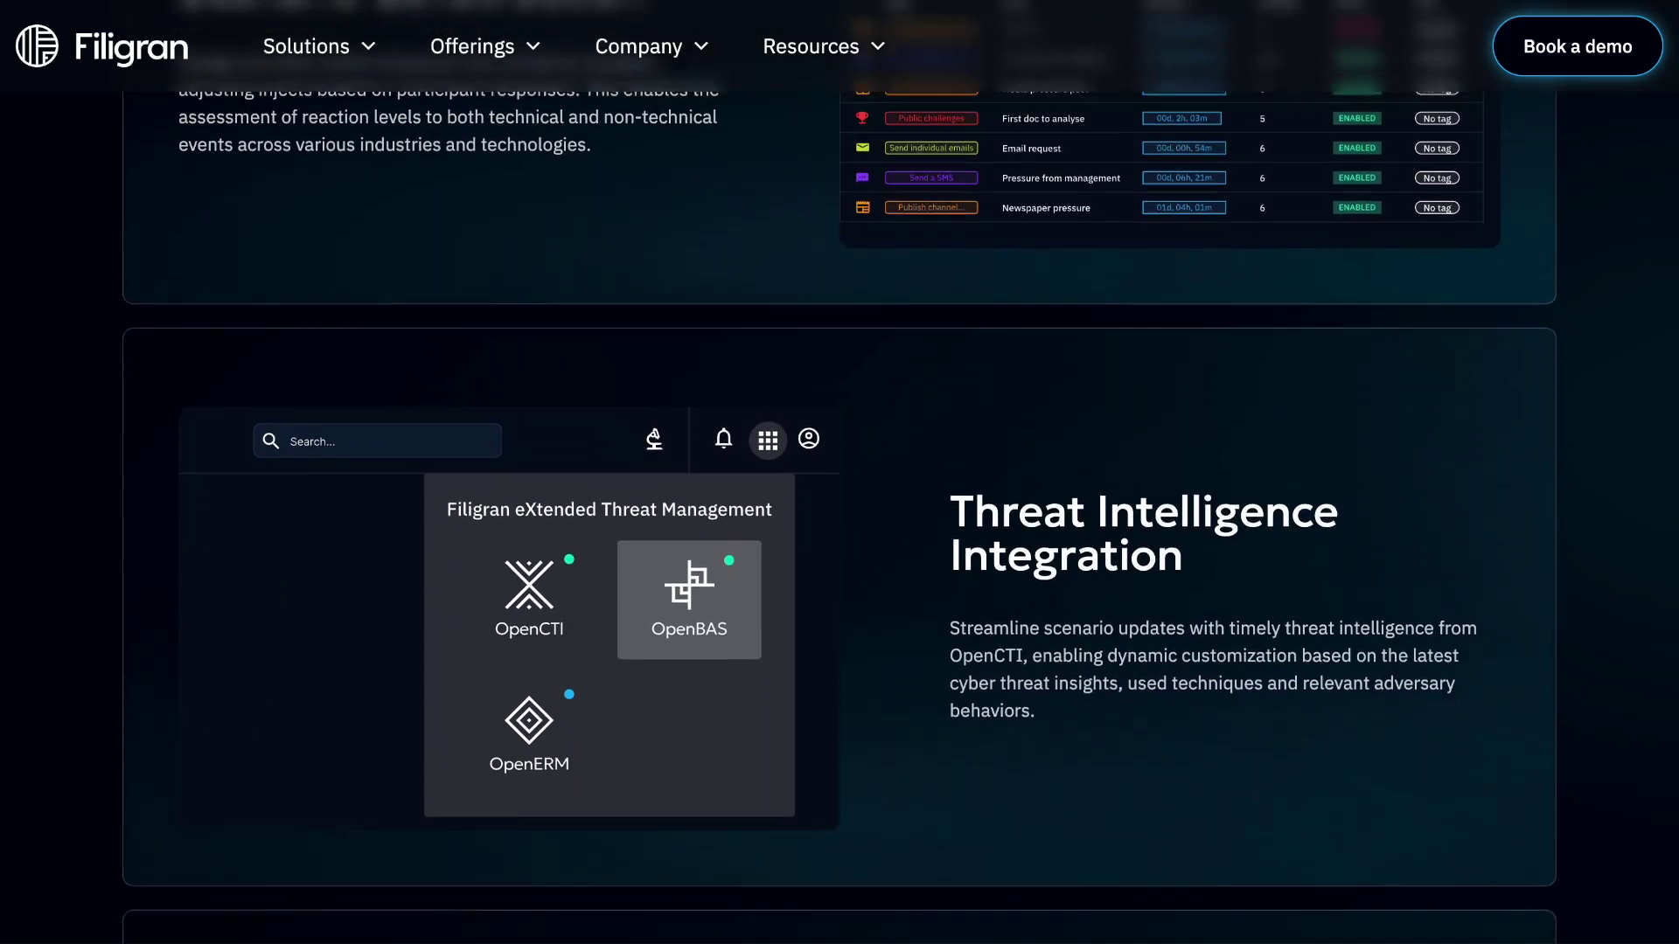
{"action": "scroll", "coordinate": [839, 472], "scroll_direction": "down", "scroll_amount": 4}
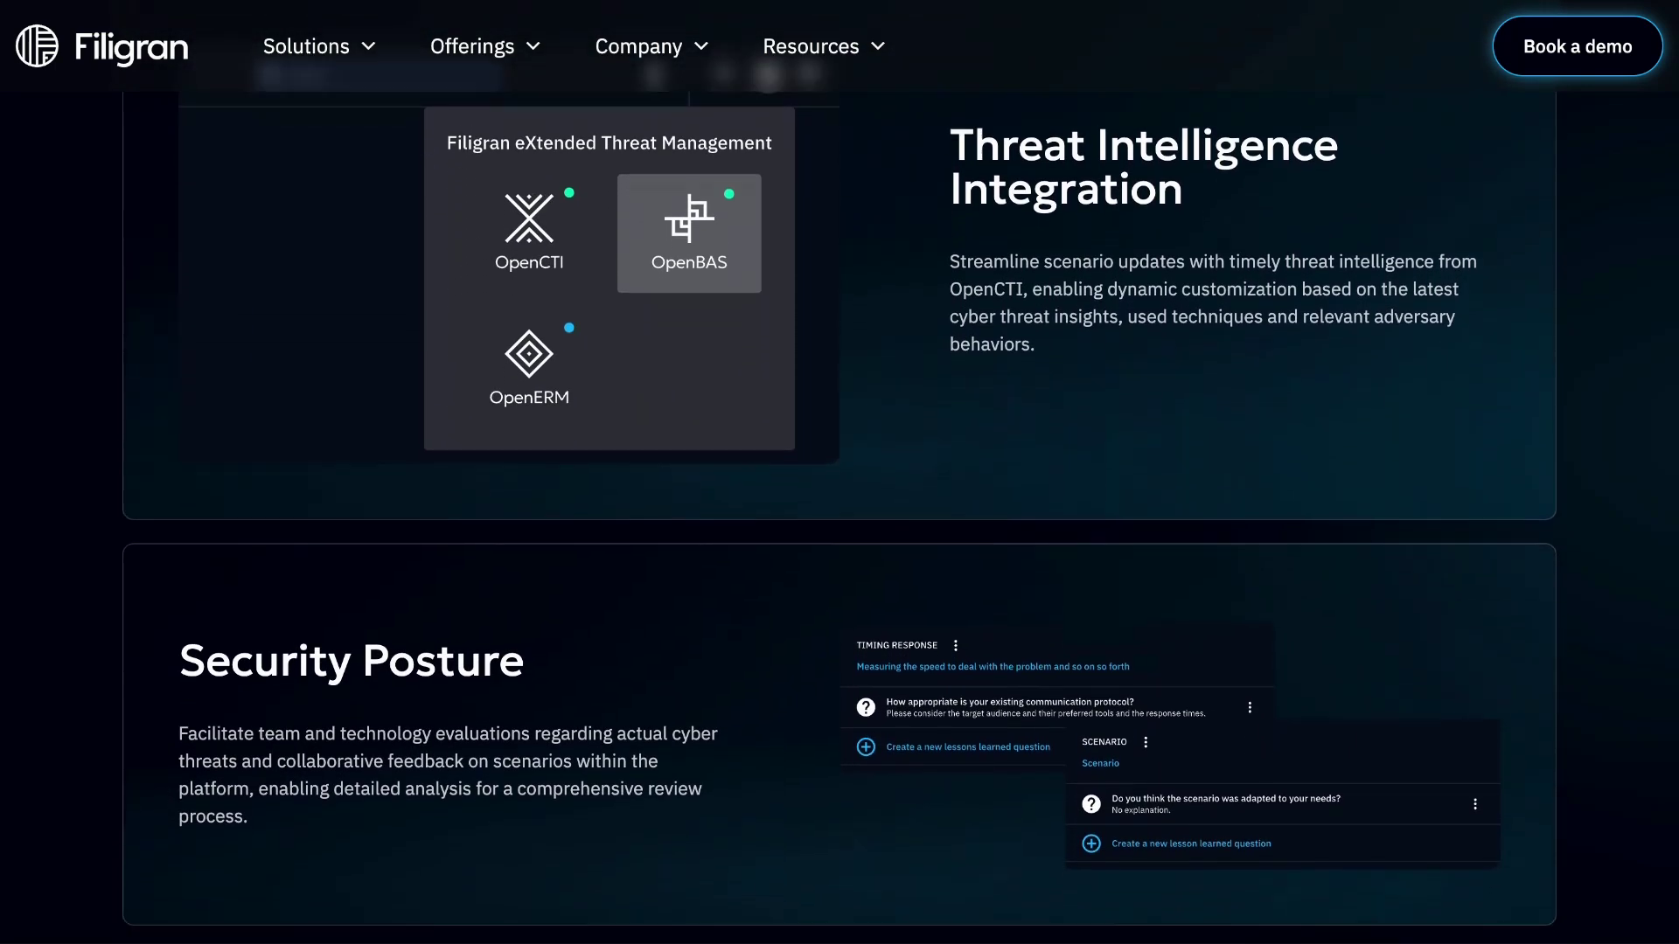
{"action": "scroll", "coordinate": [839, 472], "scroll_direction": "down", "scroll_amount": 4}
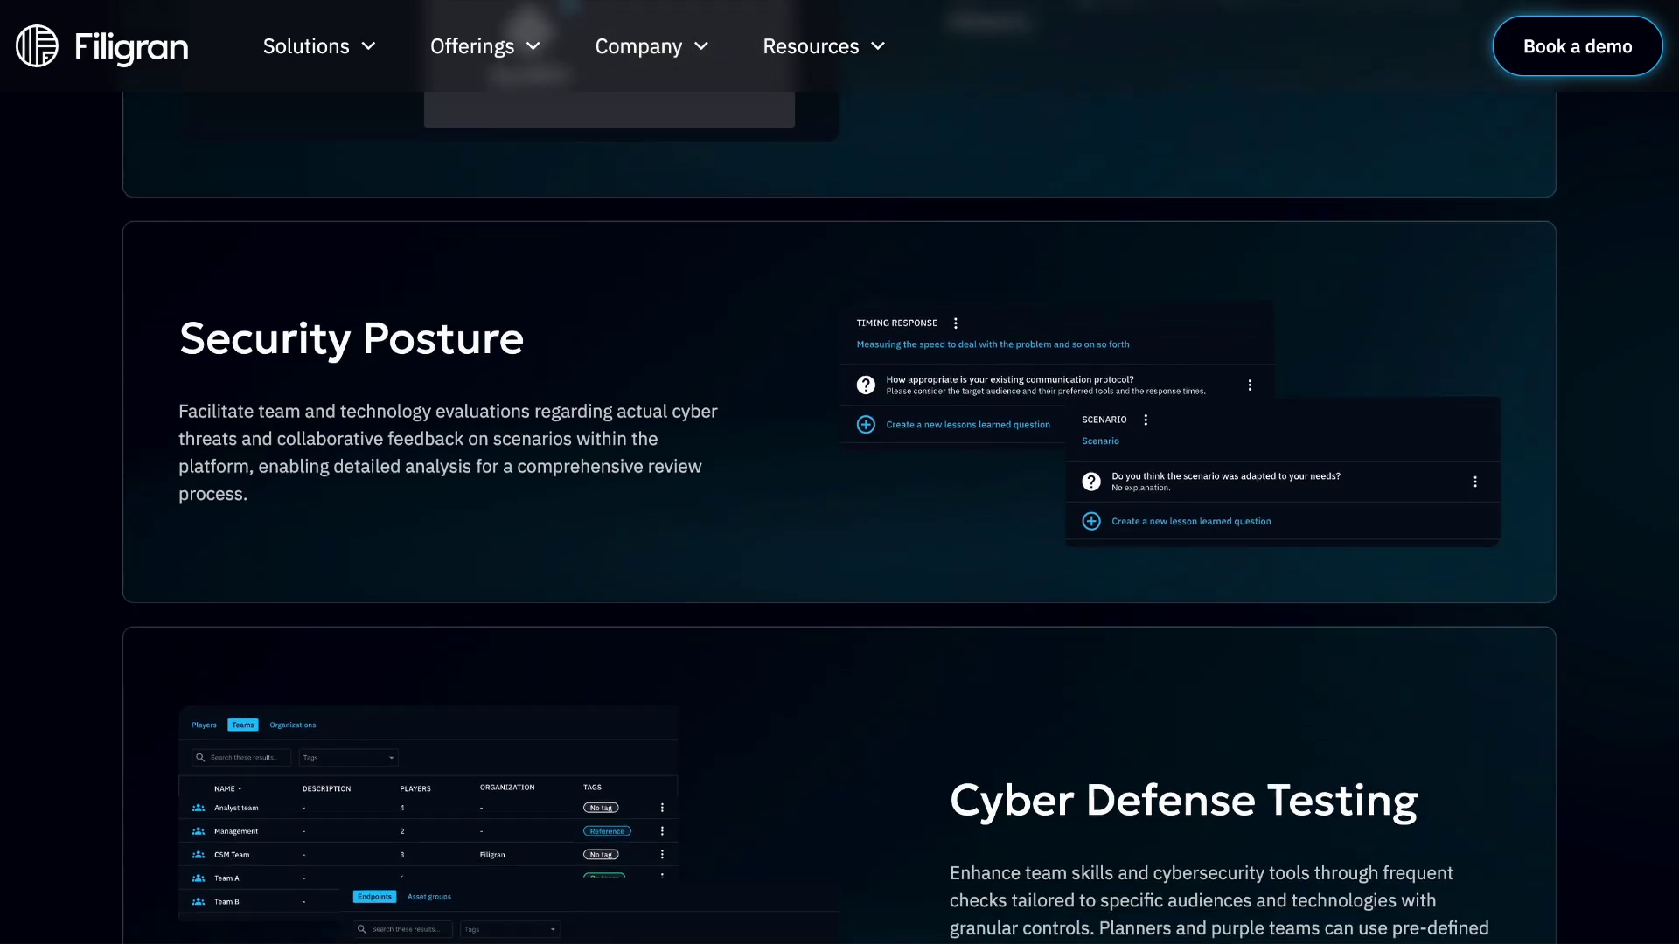
{"action": "scroll", "coordinate": [840, 472], "scroll_direction": "down", "scroll_amount": 3}
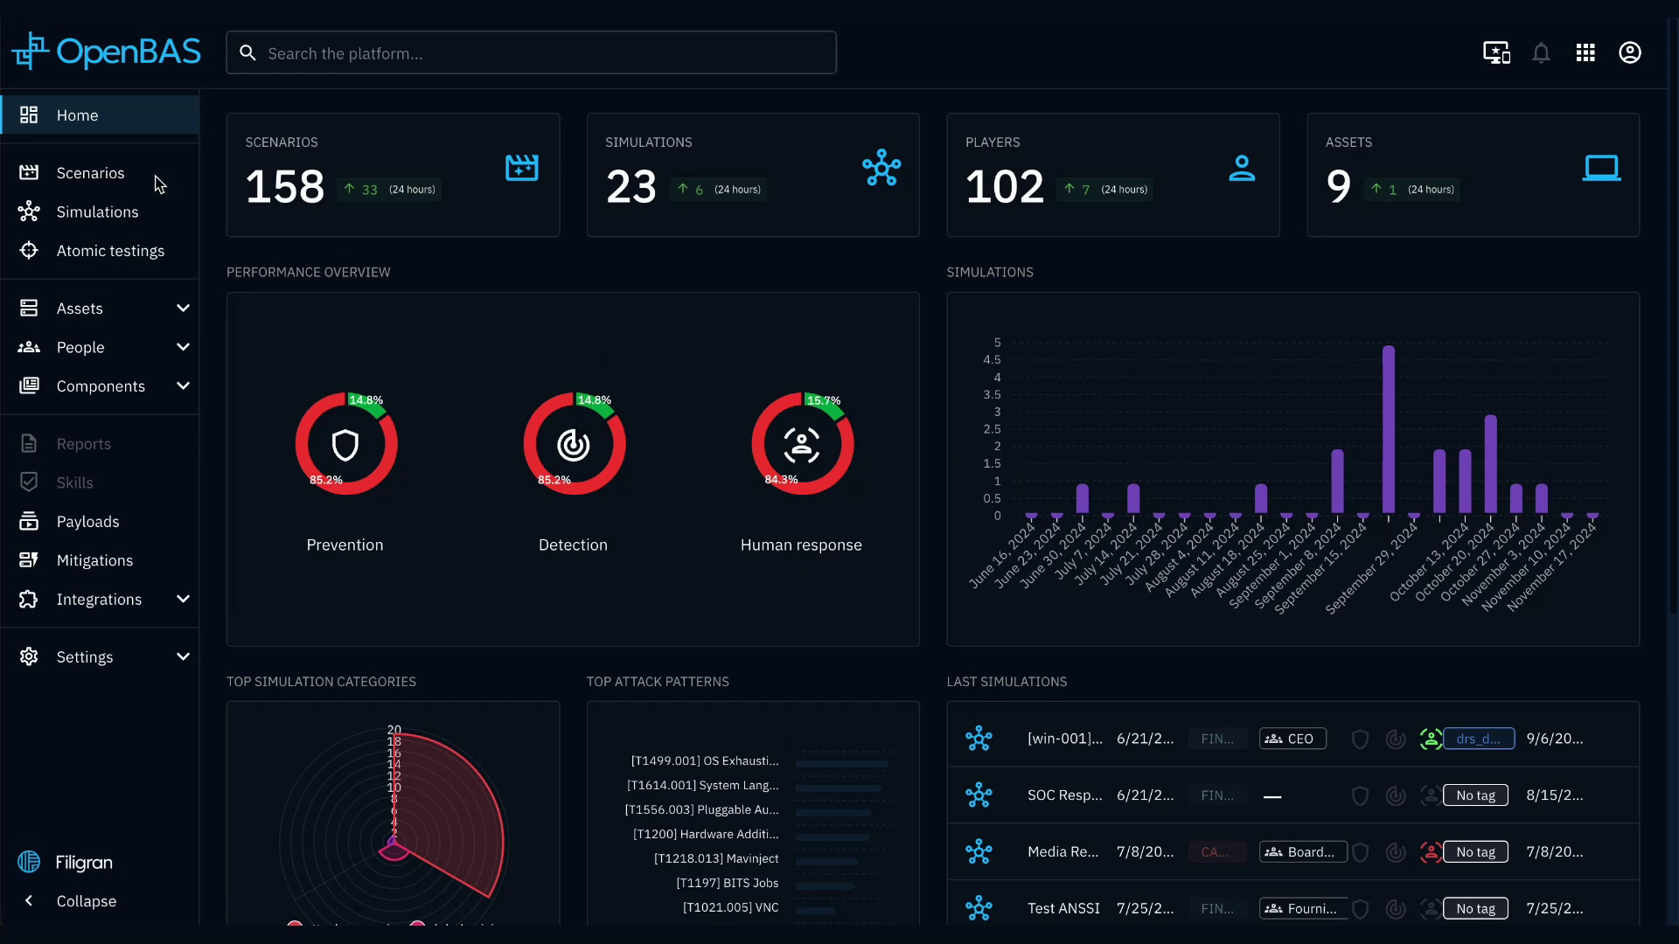
Open 'Ransomware attack - org' from the Scenarios list and look over its overview page.
{"action": "left_click", "coordinate": [96, 183]}
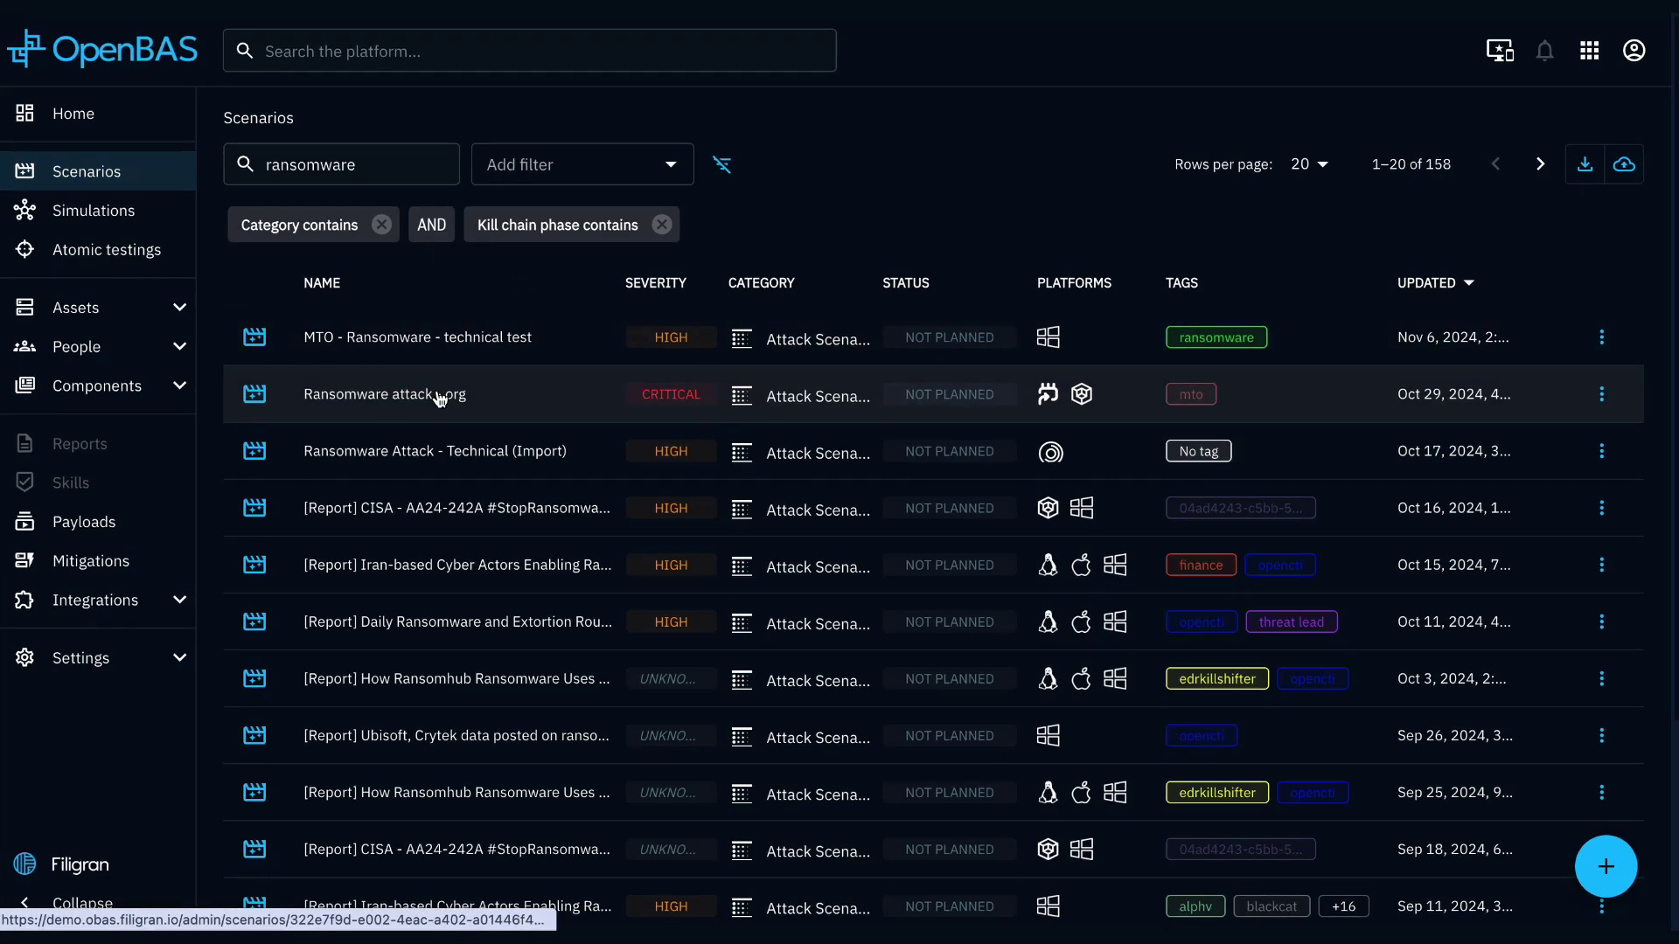
{"action": "left_click", "coordinate": [440, 399]}
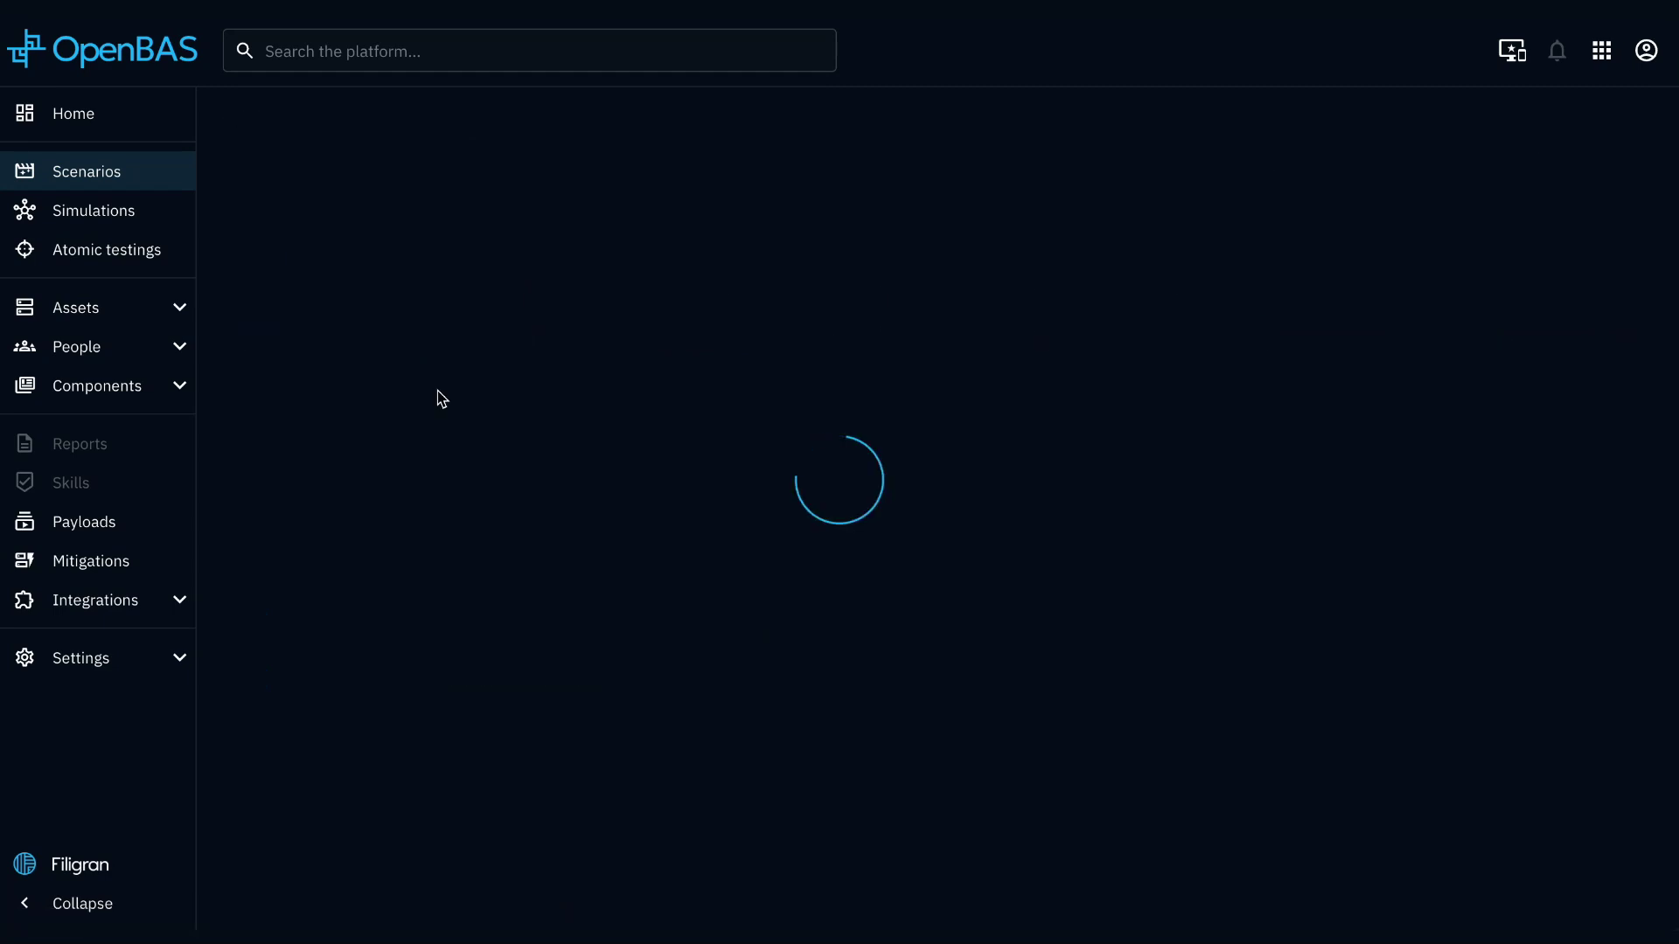
{"action": "scroll", "coordinate": [440, 399], "scroll_direction": "down", "scroll_amount": 4}
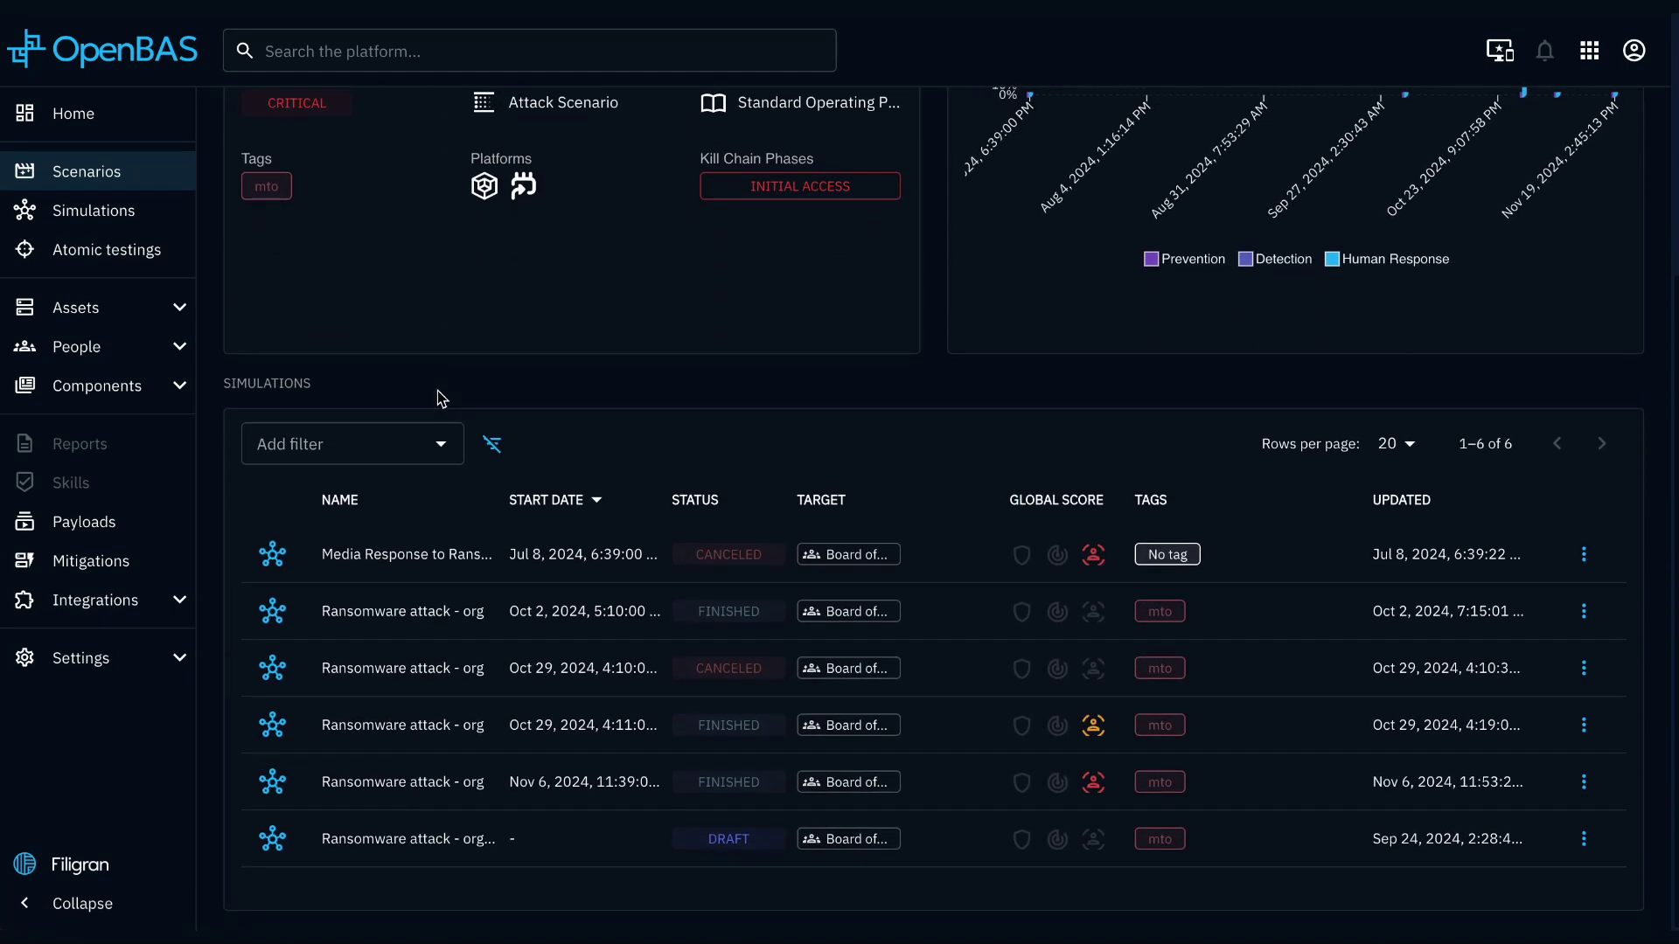
{"action": "scroll", "coordinate": [440, 399], "scroll_direction": "up", "scroll_amount": 4}
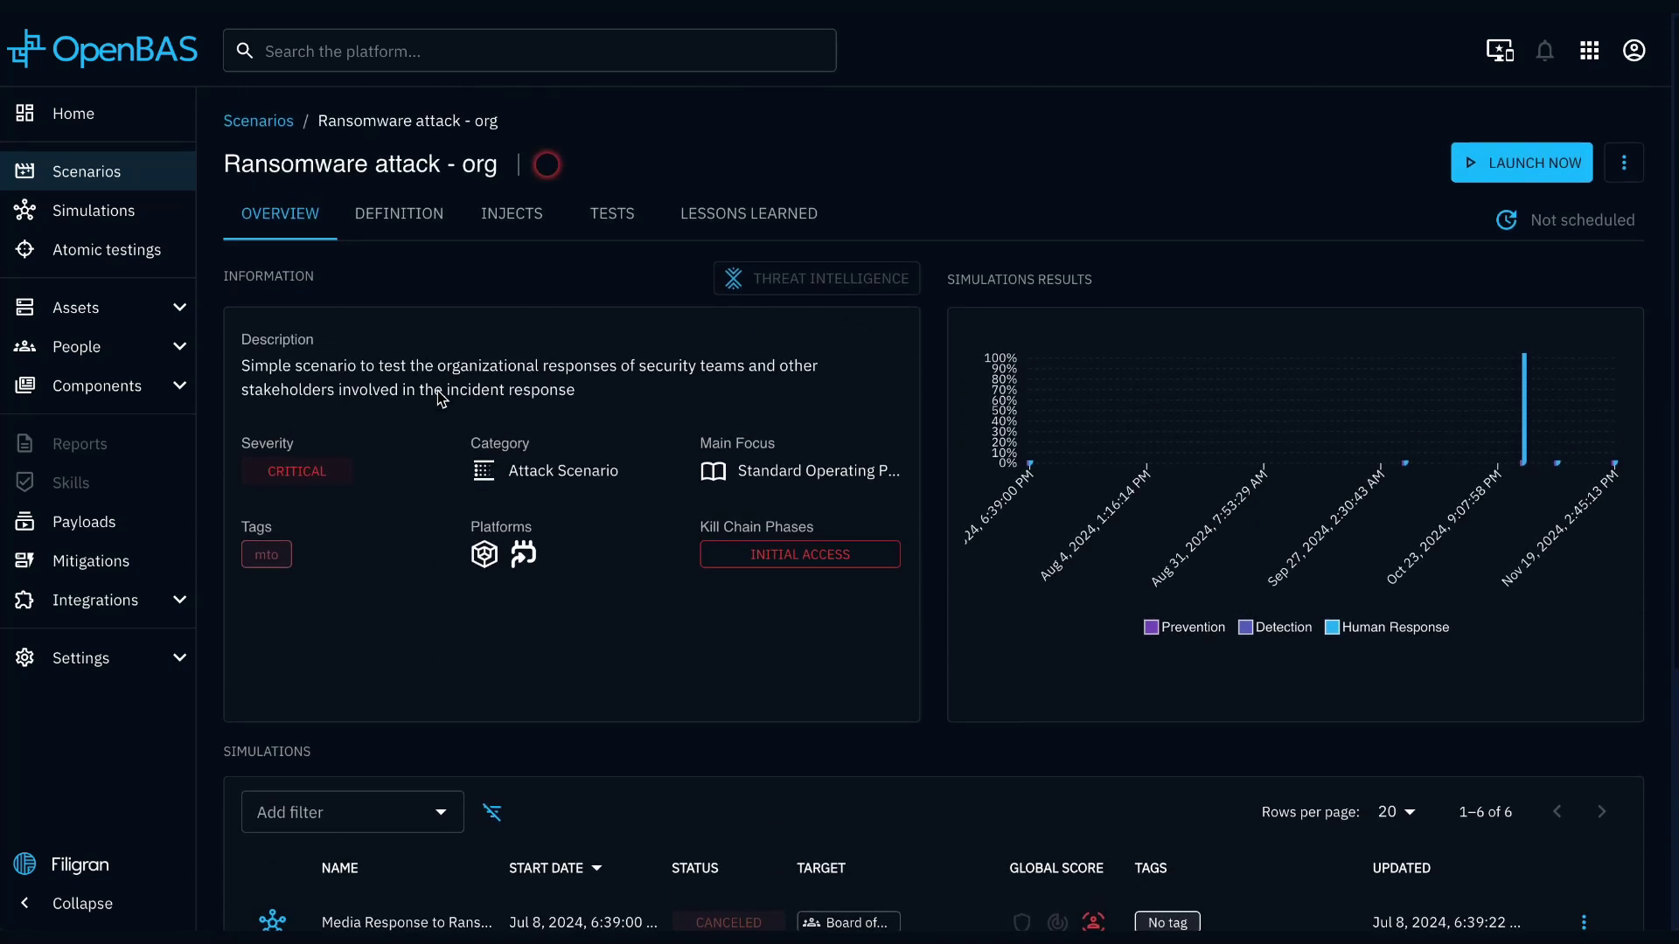
Check the scenario's definition and six injects, then launch and confirm a simulation now.
{"action": "left_click", "coordinate": [421, 220]}
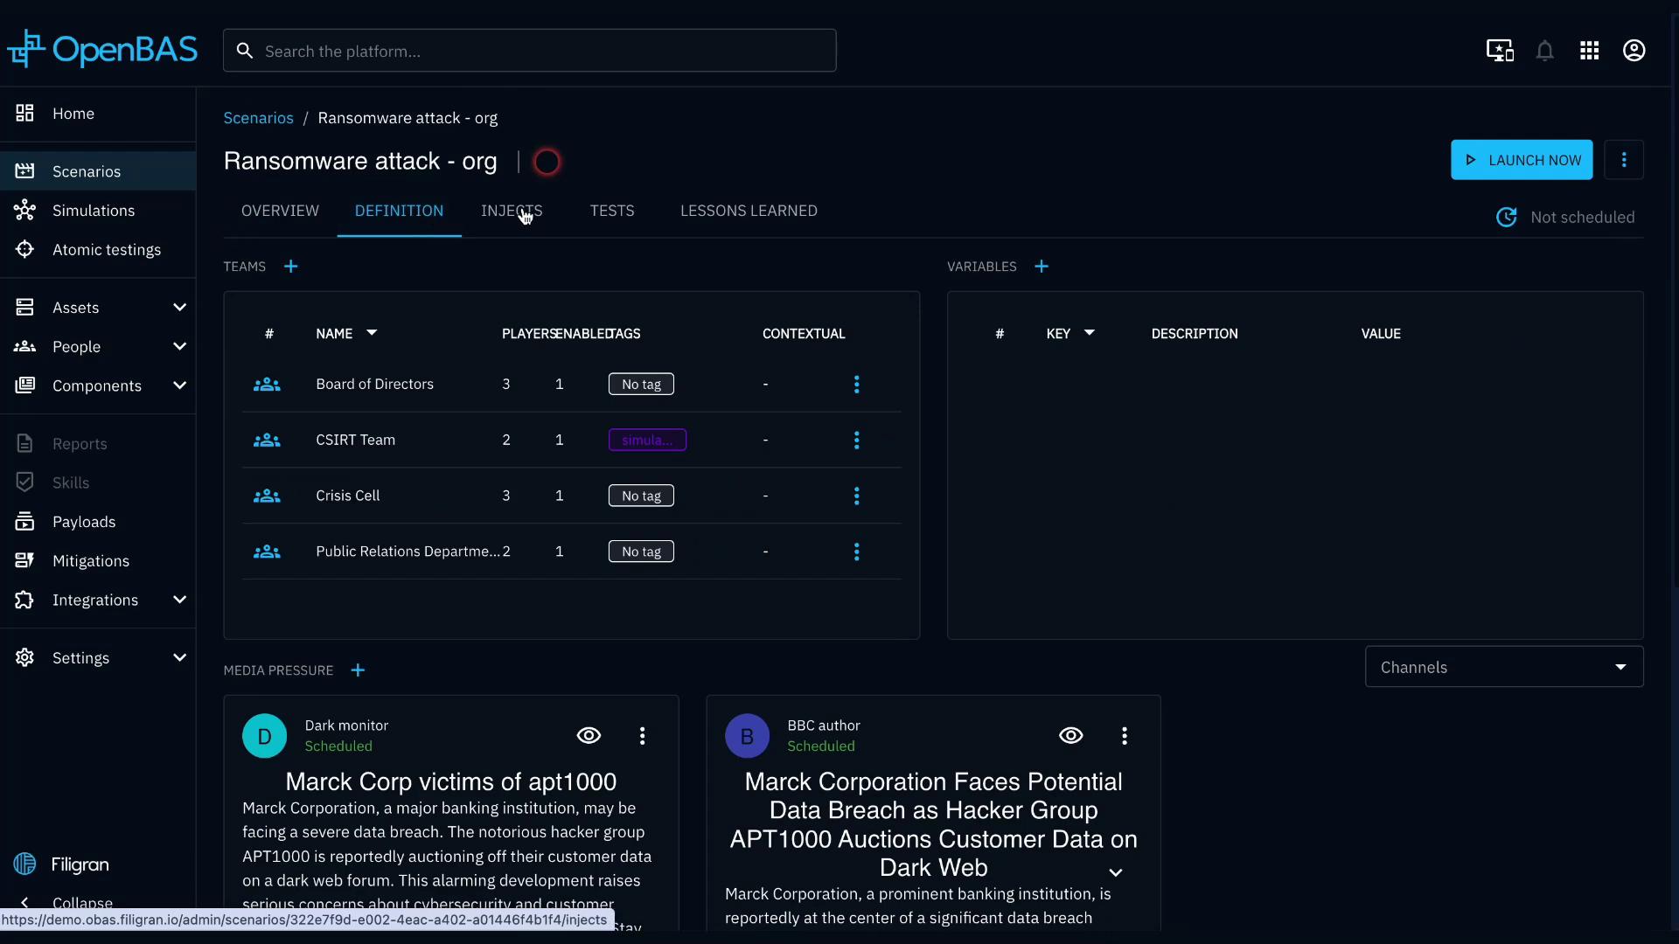
{"action": "left_click", "coordinate": [525, 217]}
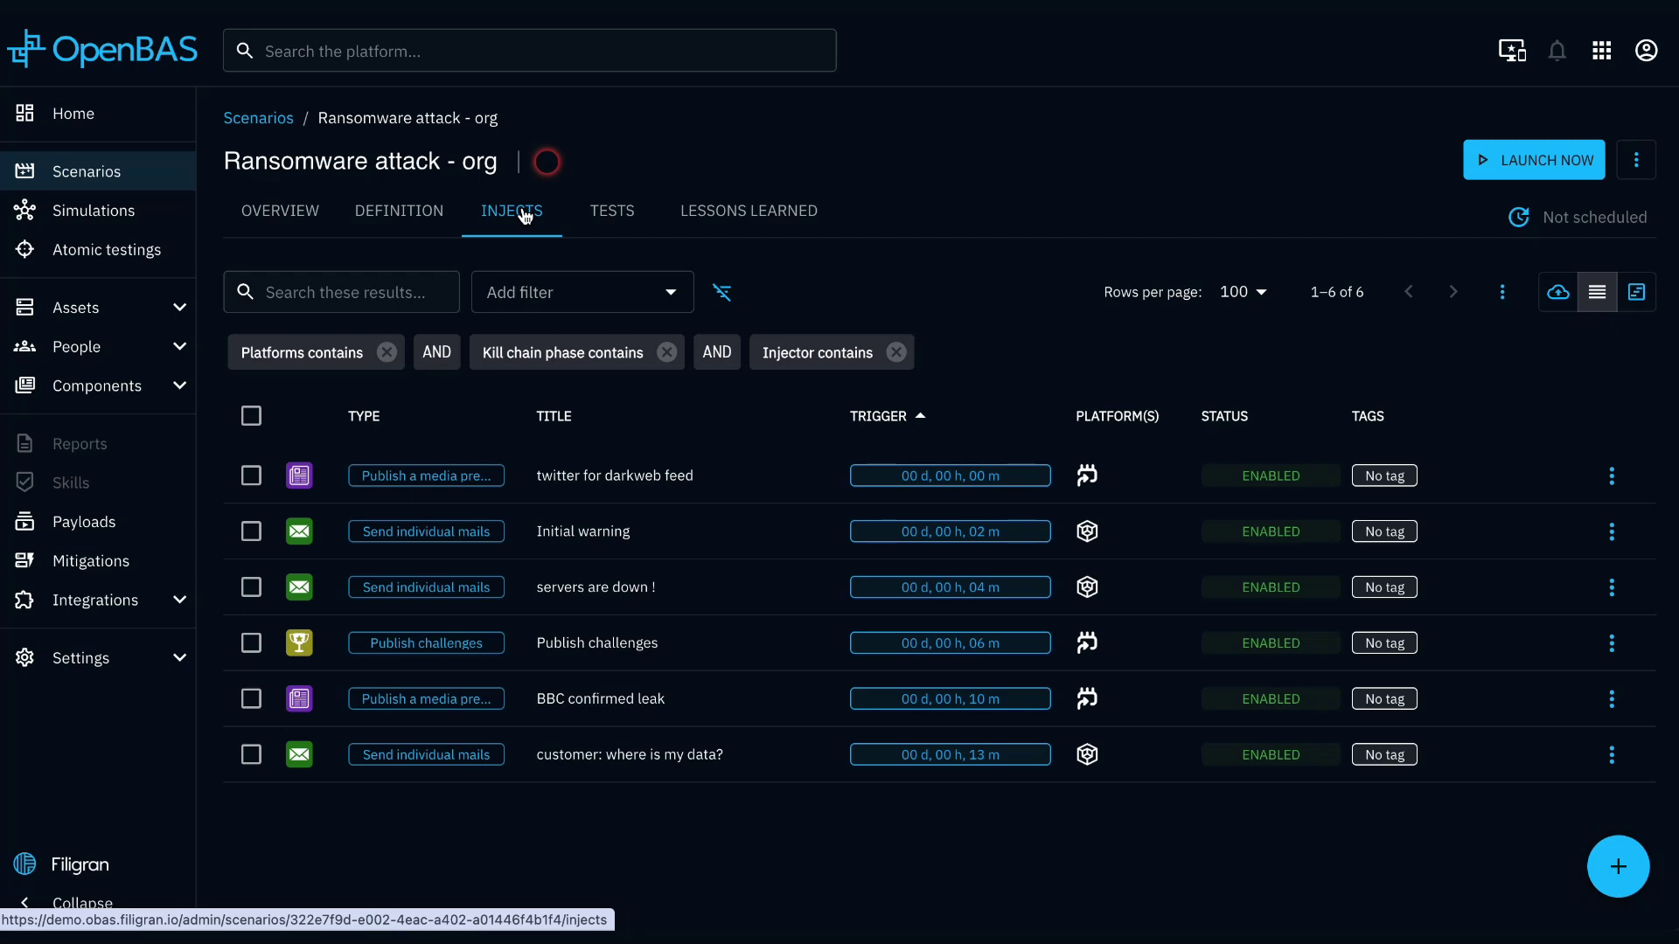
{"action": "left_click", "coordinate": [1515, 170]}
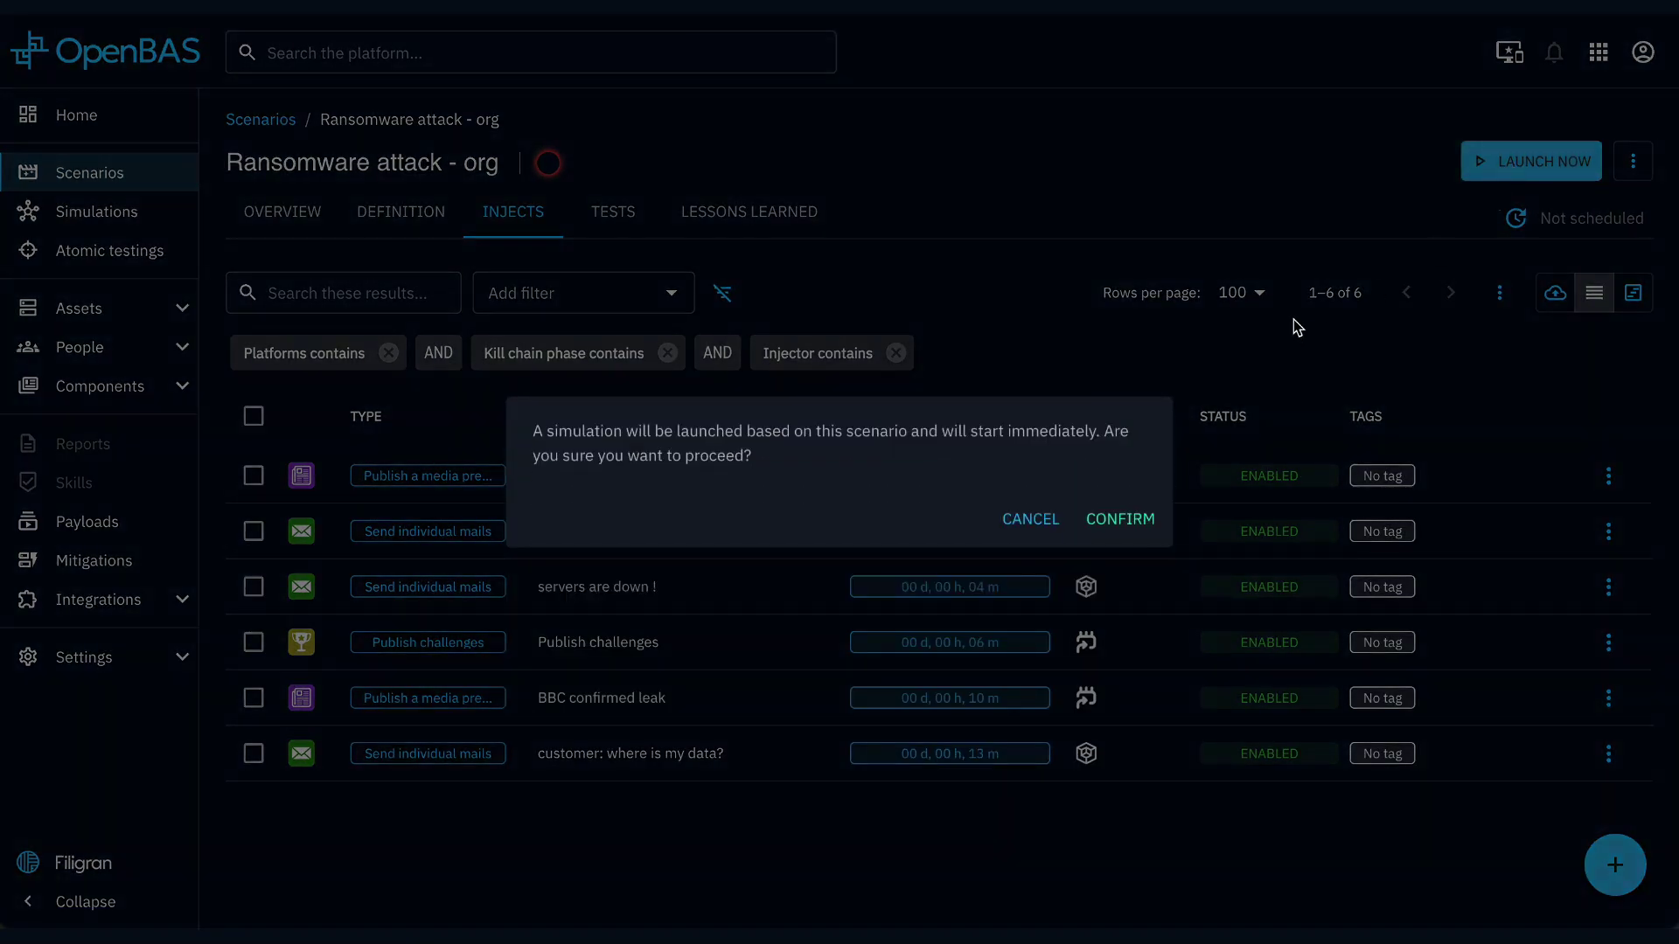
{"action": "left_click", "coordinate": [1136, 523]}
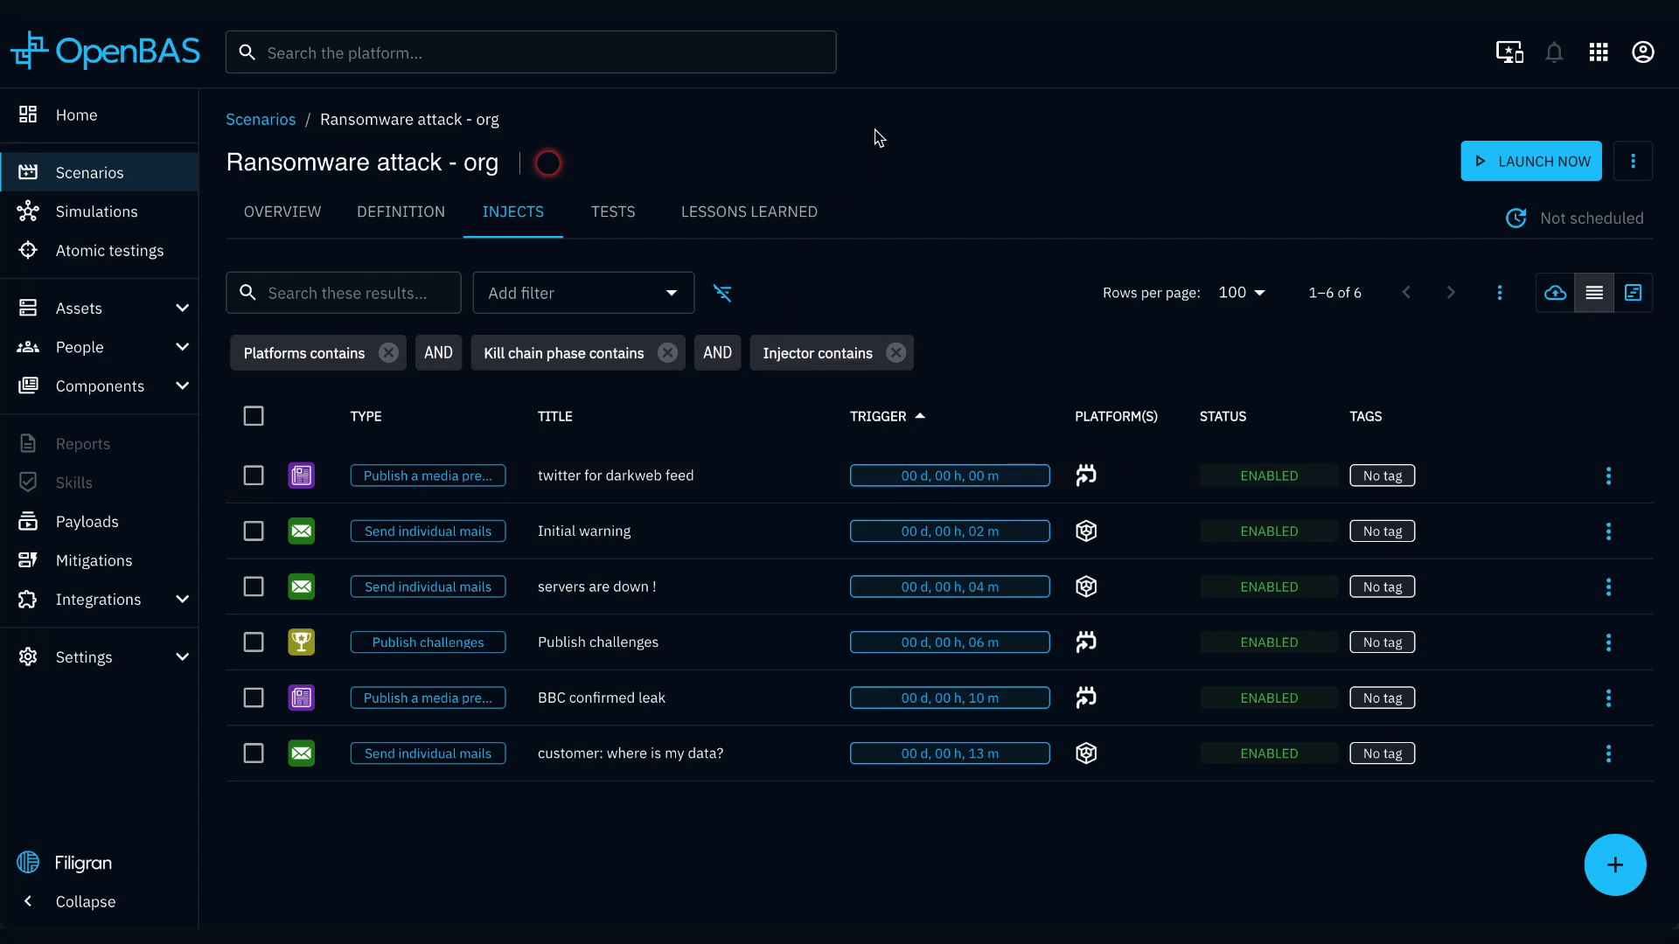
Check the new simulation's timeline and pending validations, then go to Atomic testings filtered by 'adf'.
{"action": "left_click", "coordinate": [959, 60]}
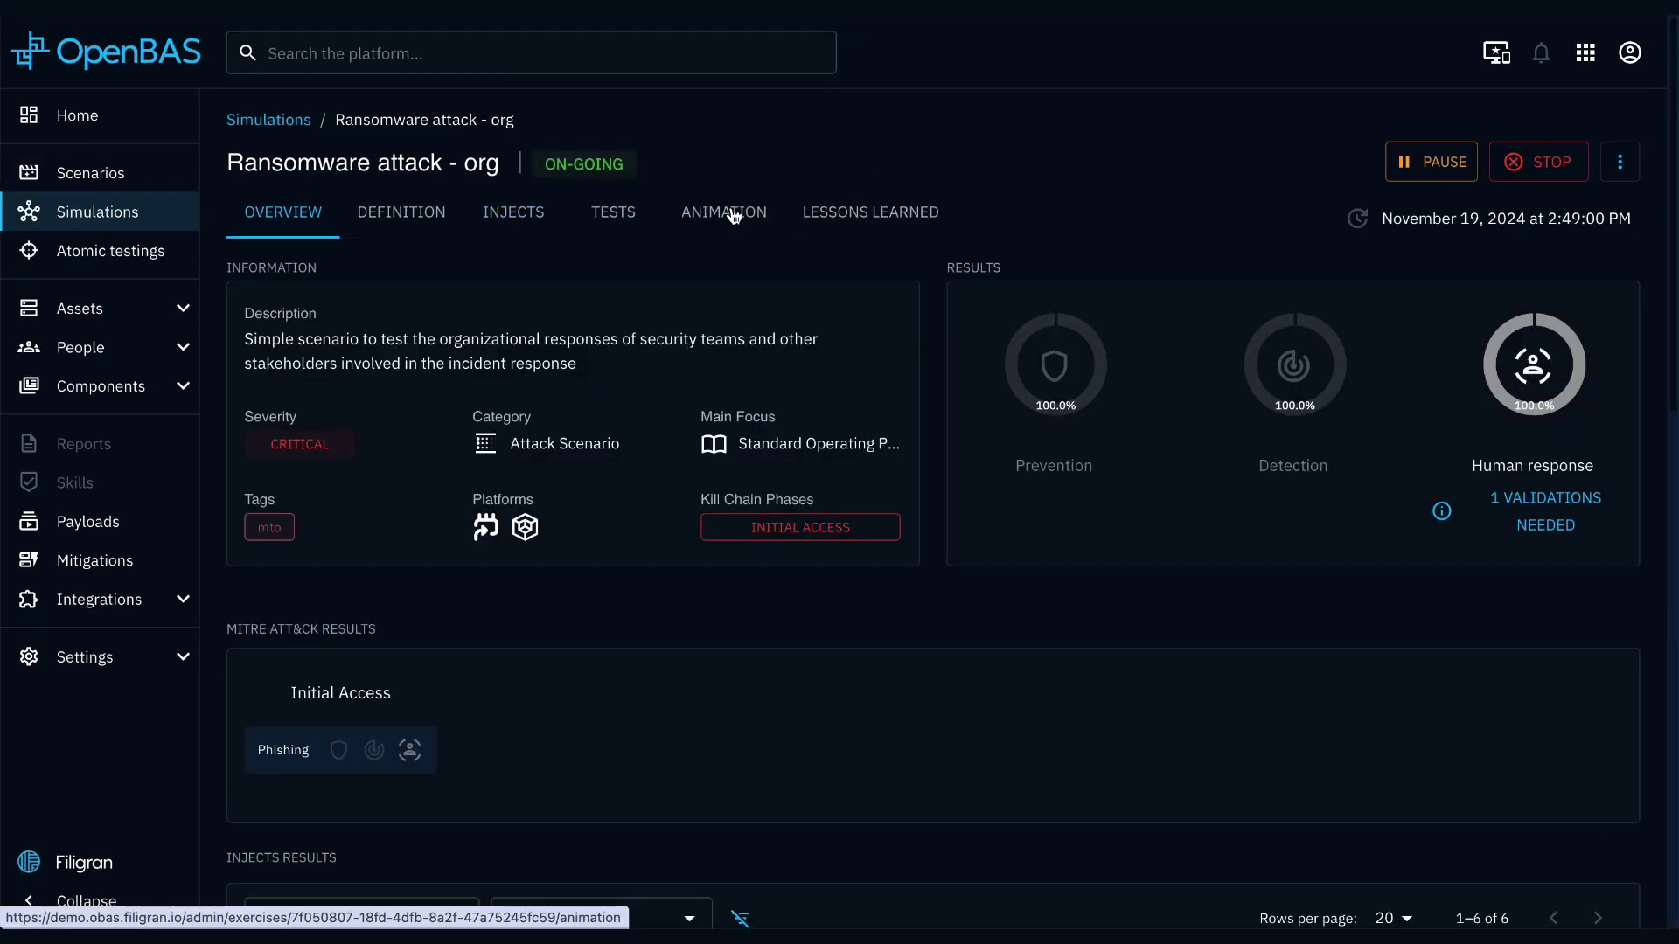
{"action": "left_click", "coordinate": [733, 216]}
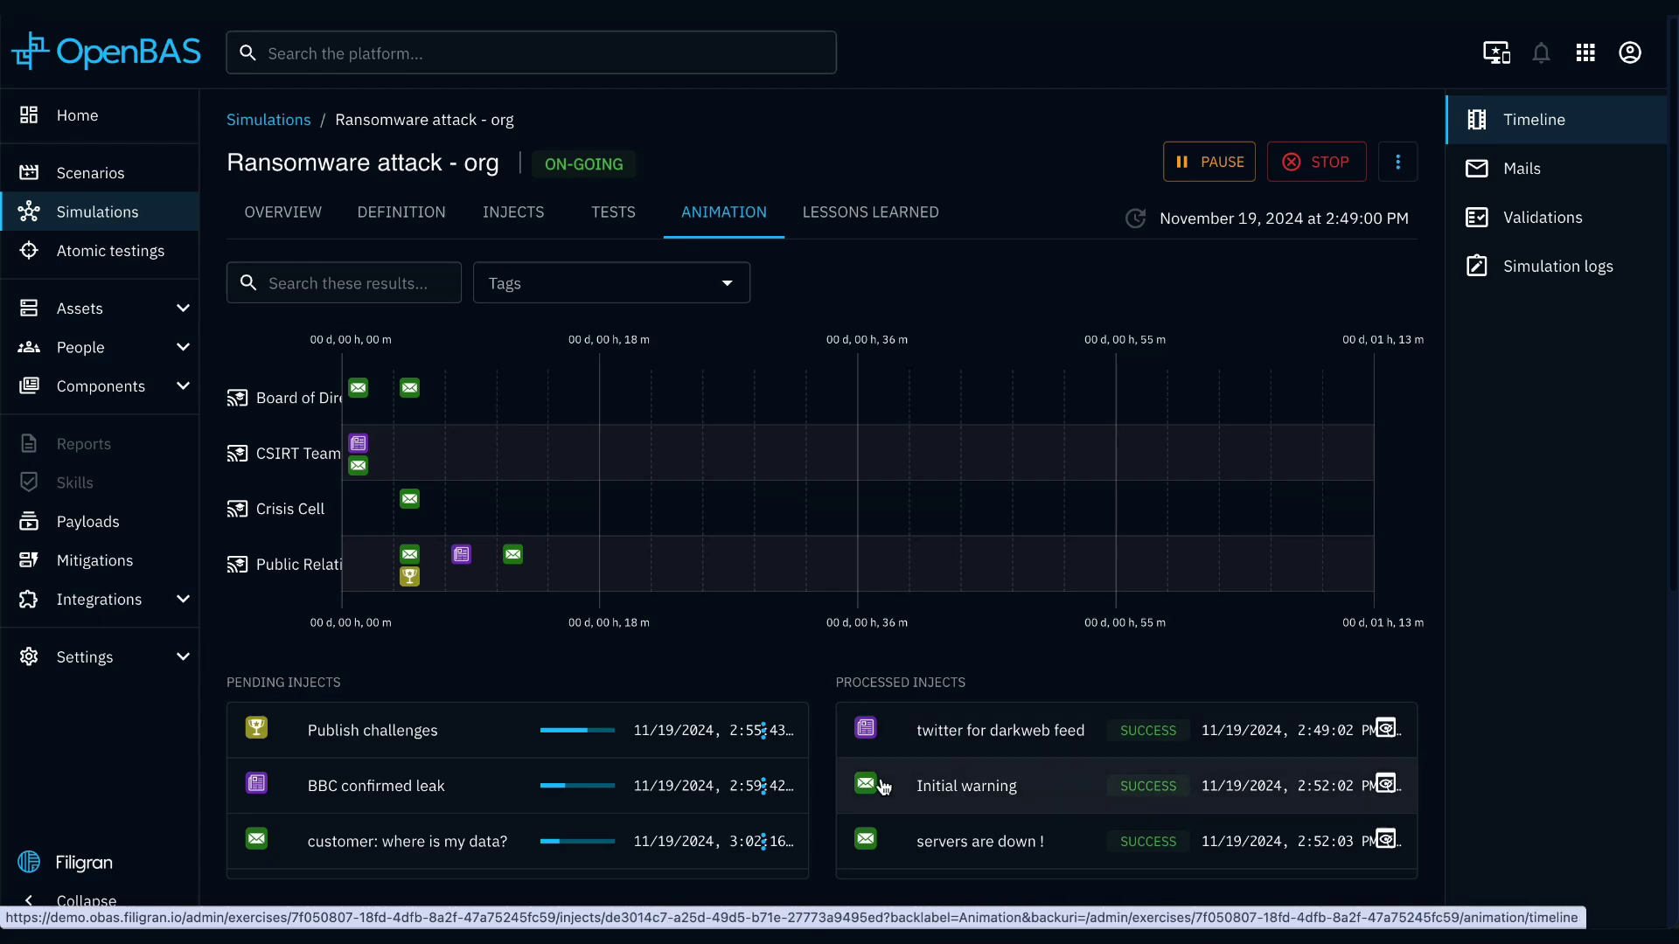
{"action": "left_click", "coordinate": [1545, 221]}
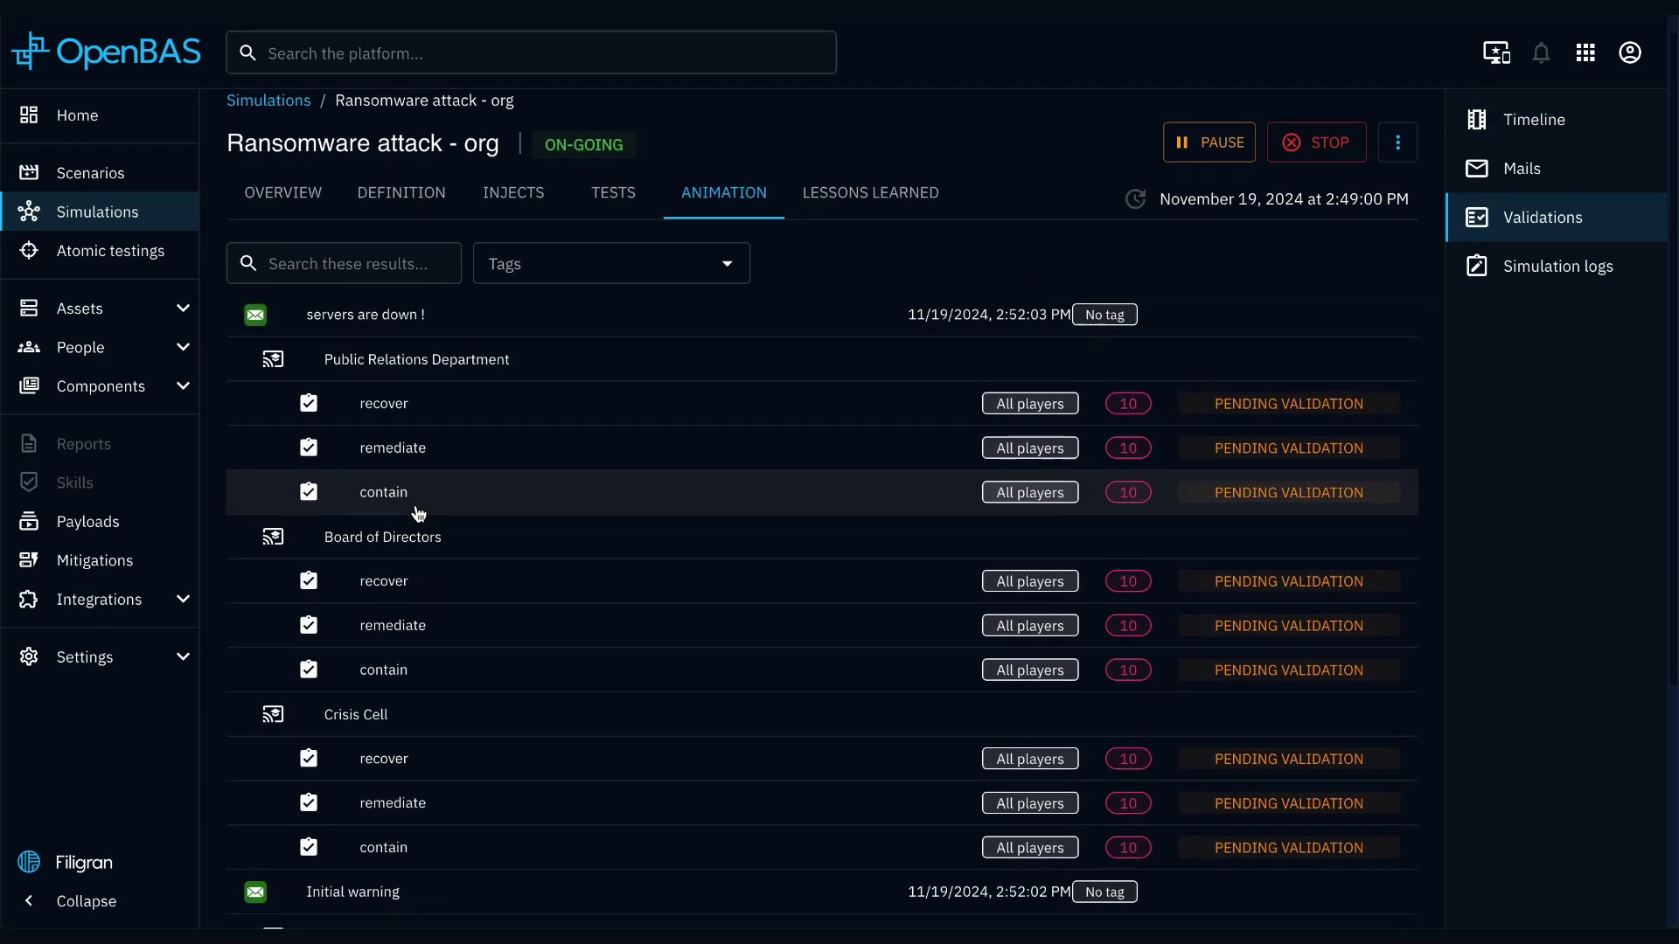
{"action": "scroll", "coordinate": [419, 514], "scroll_direction": "down", "scroll_amount": 1}
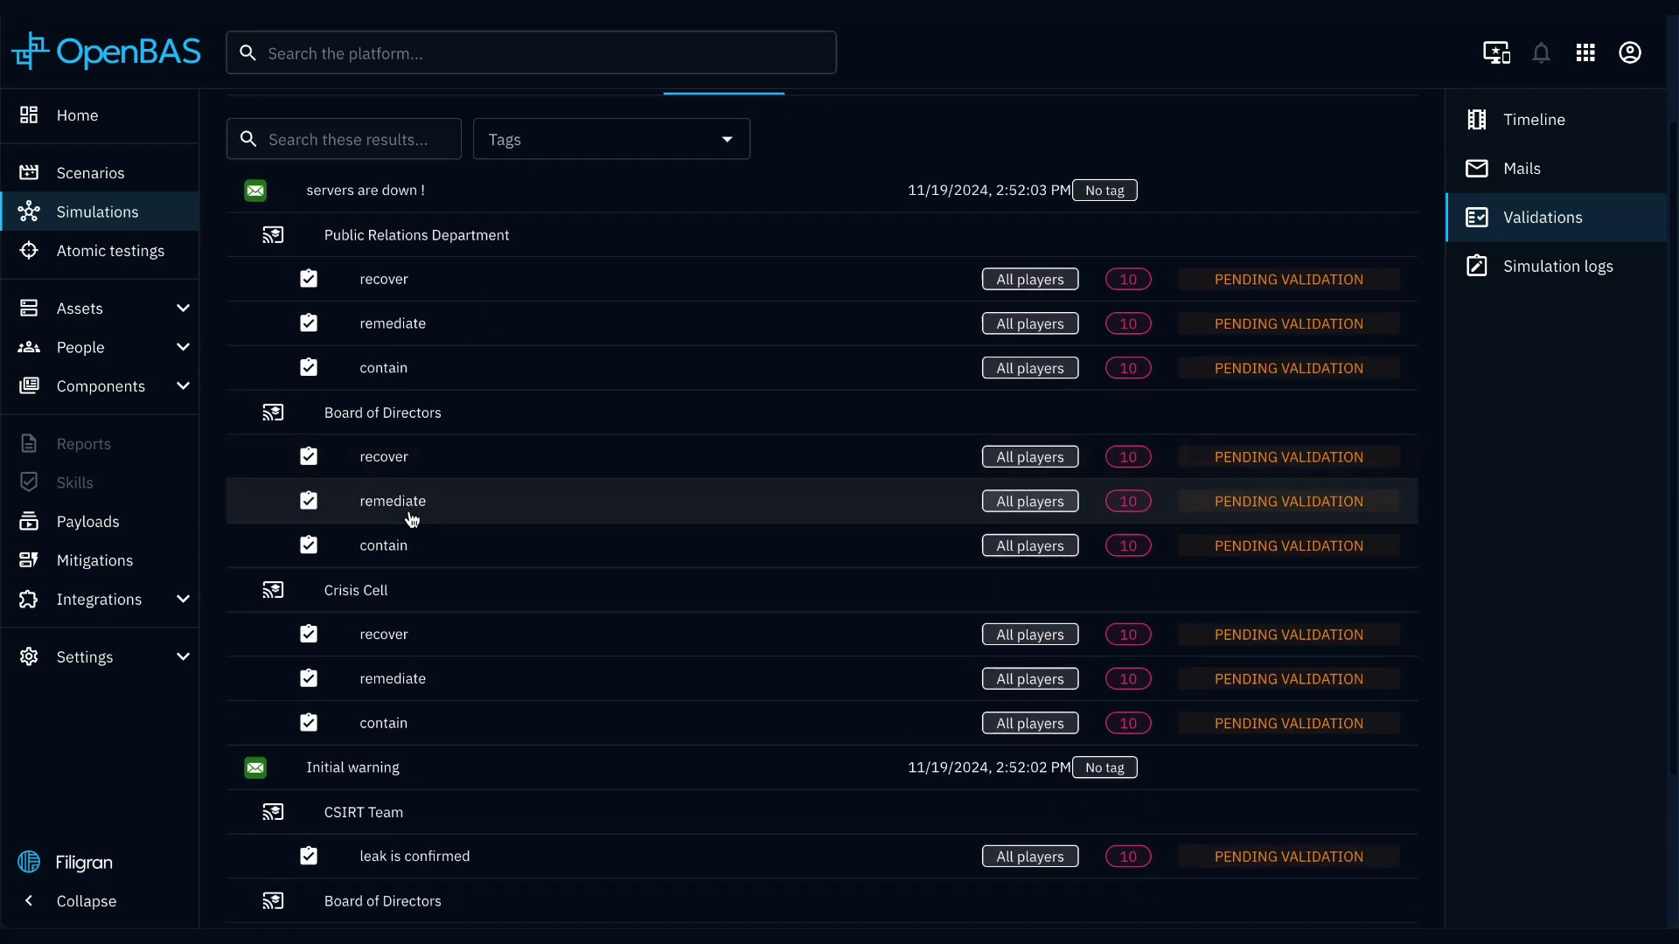
{"action": "left_click", "coordinate": [72, 252]}
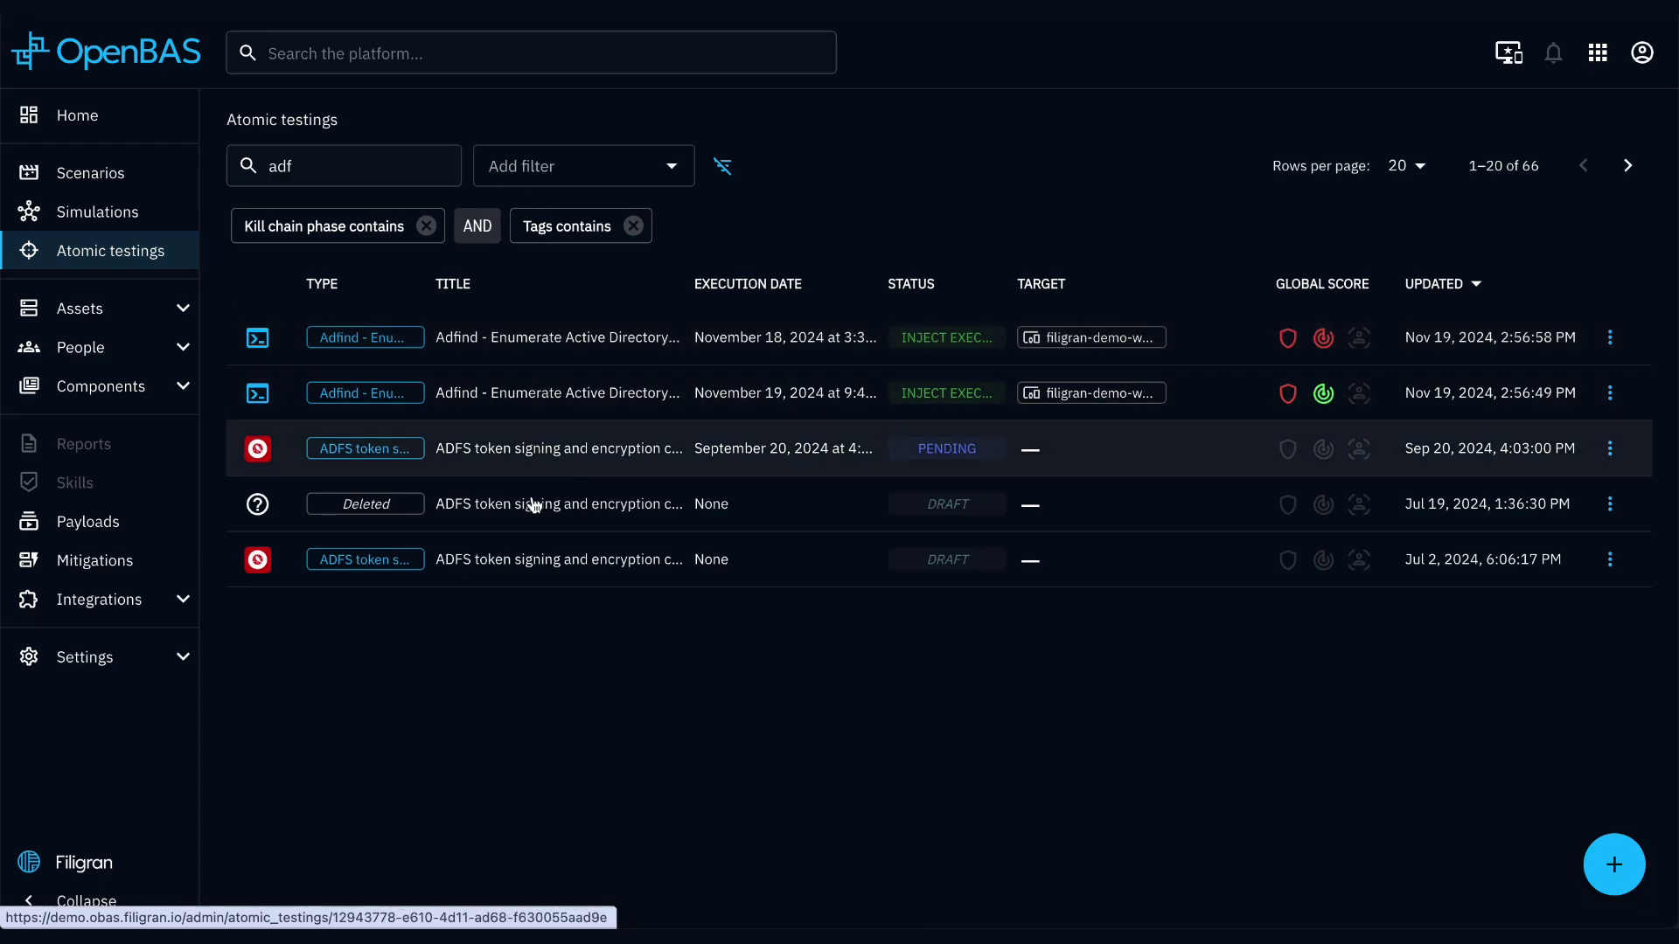
Inspect the first Adfind test, then browse the 1675 payloads, briefly opening the new payload form.
{"action": "left_click", "coordinate": [556, 359]}
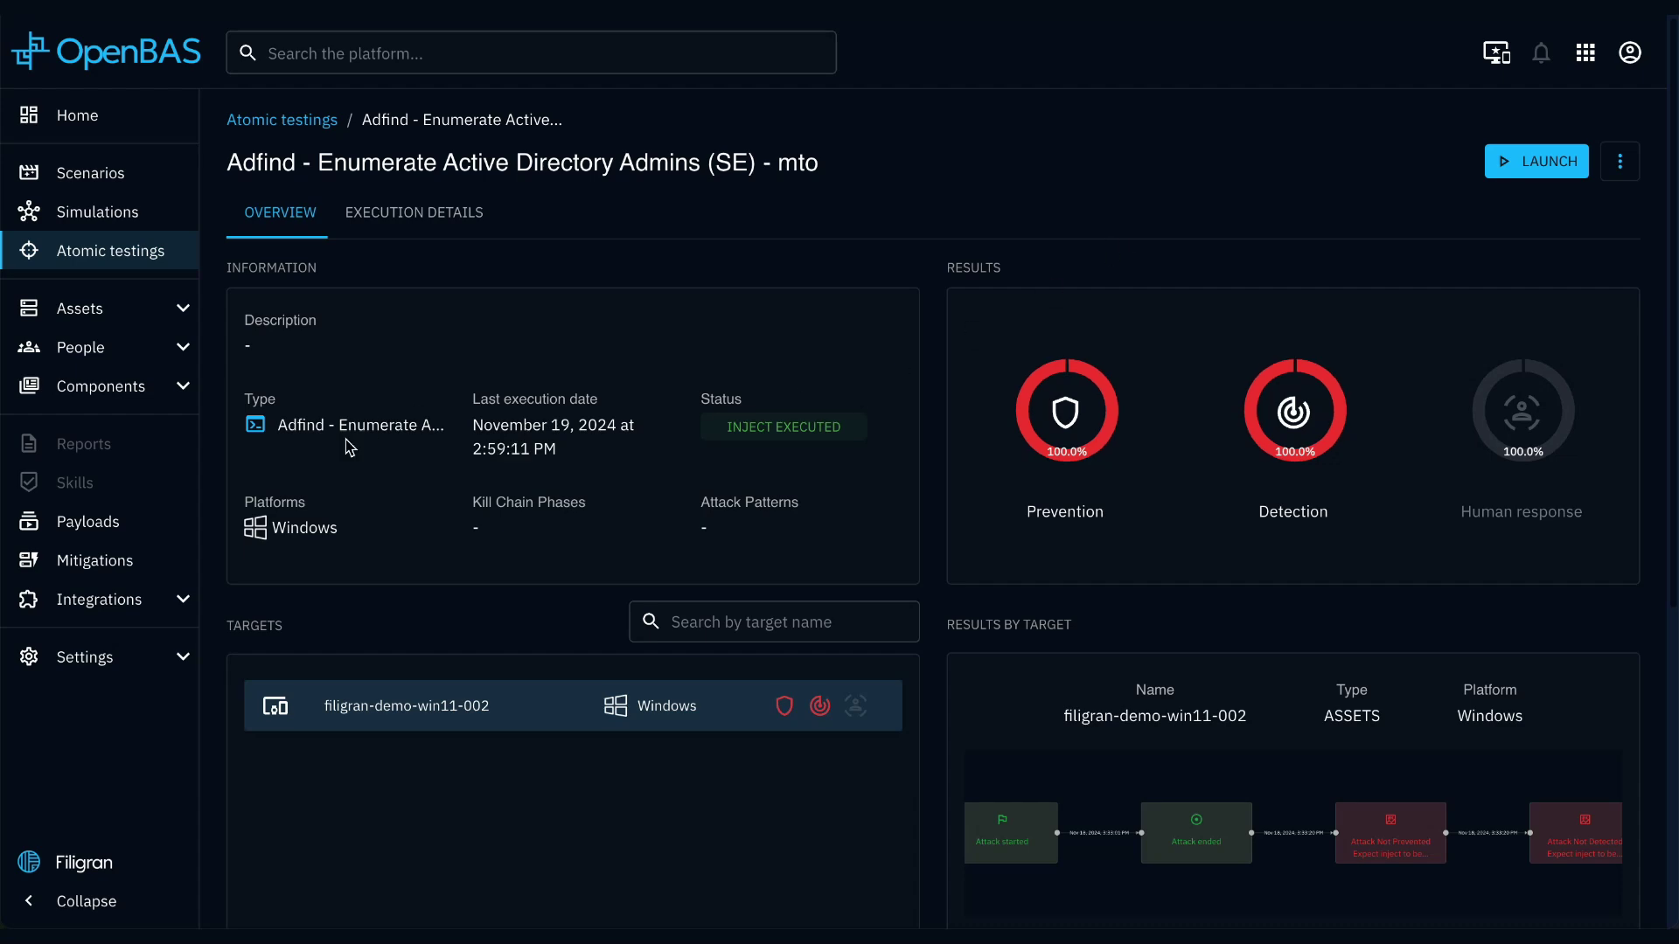
{"action": "left_click", "coordinate": [78, 521]}
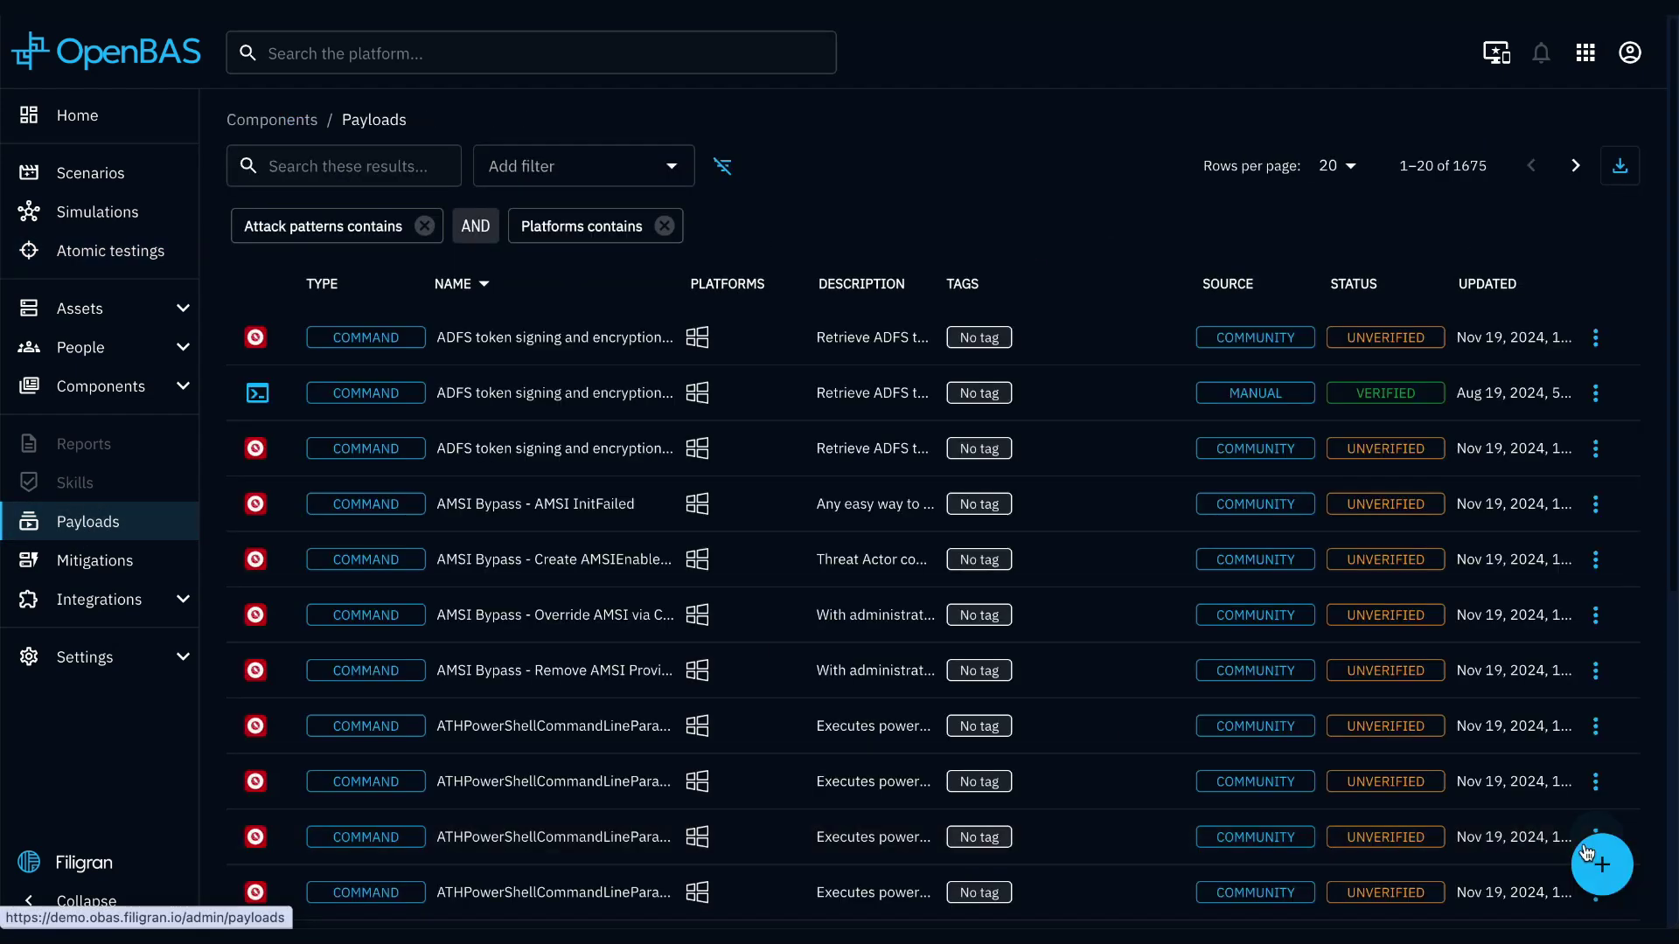
{"action": "left_click", "coordinate": [1601, 866]}
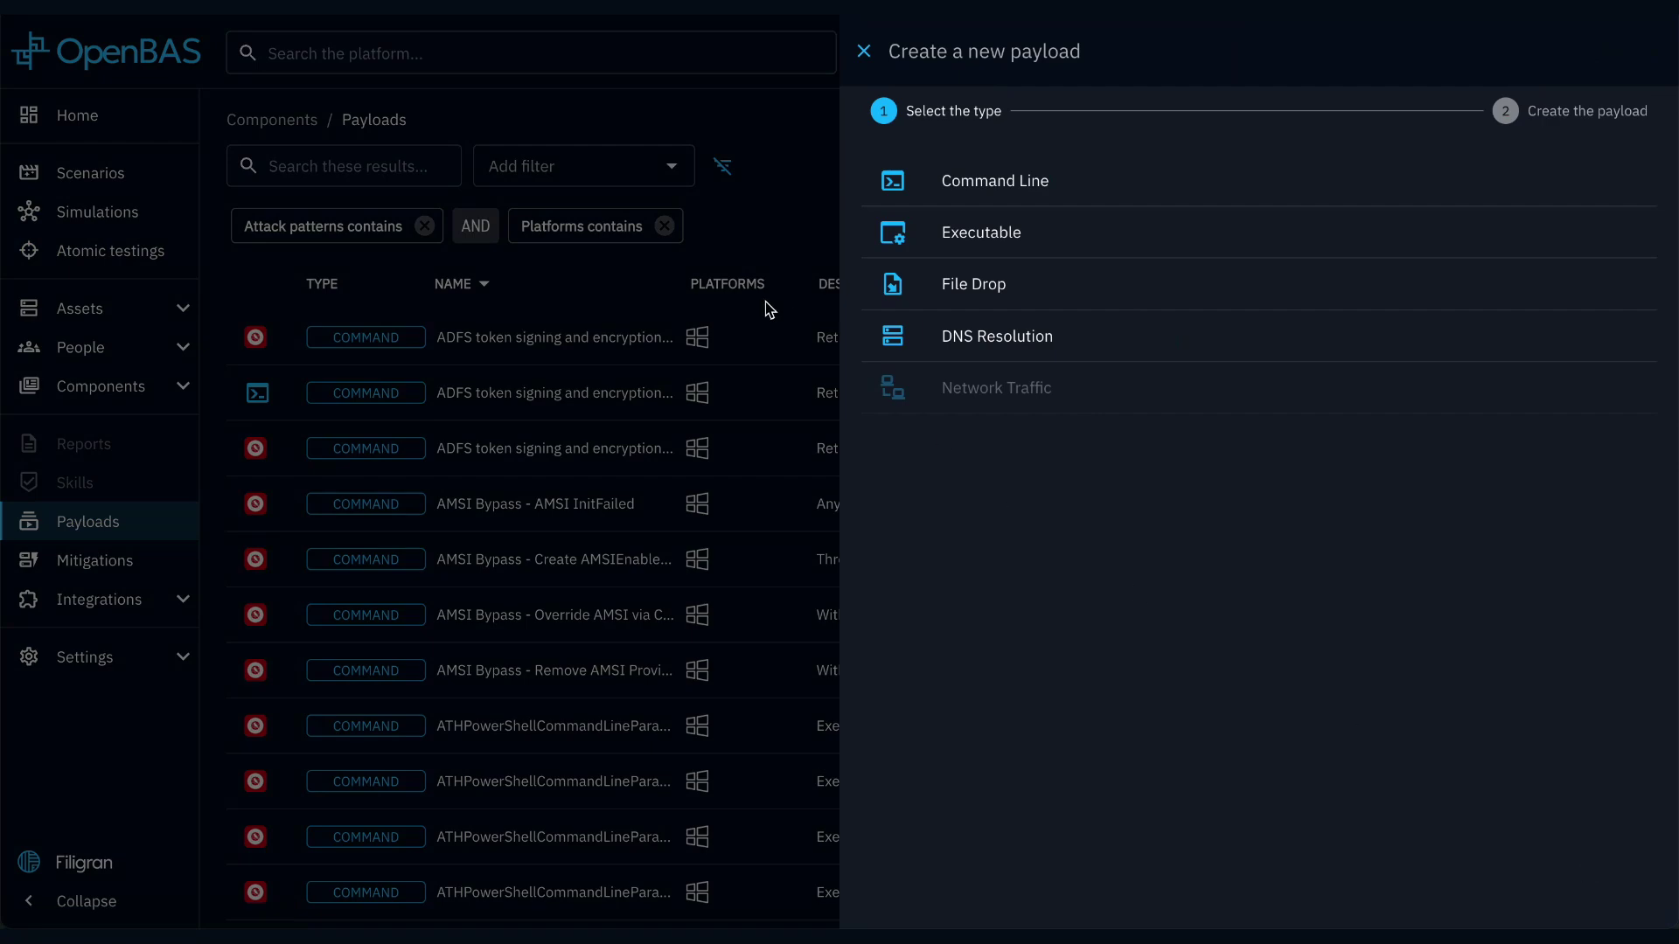
{"action": "left_click", "coordinate": [700, 309]}
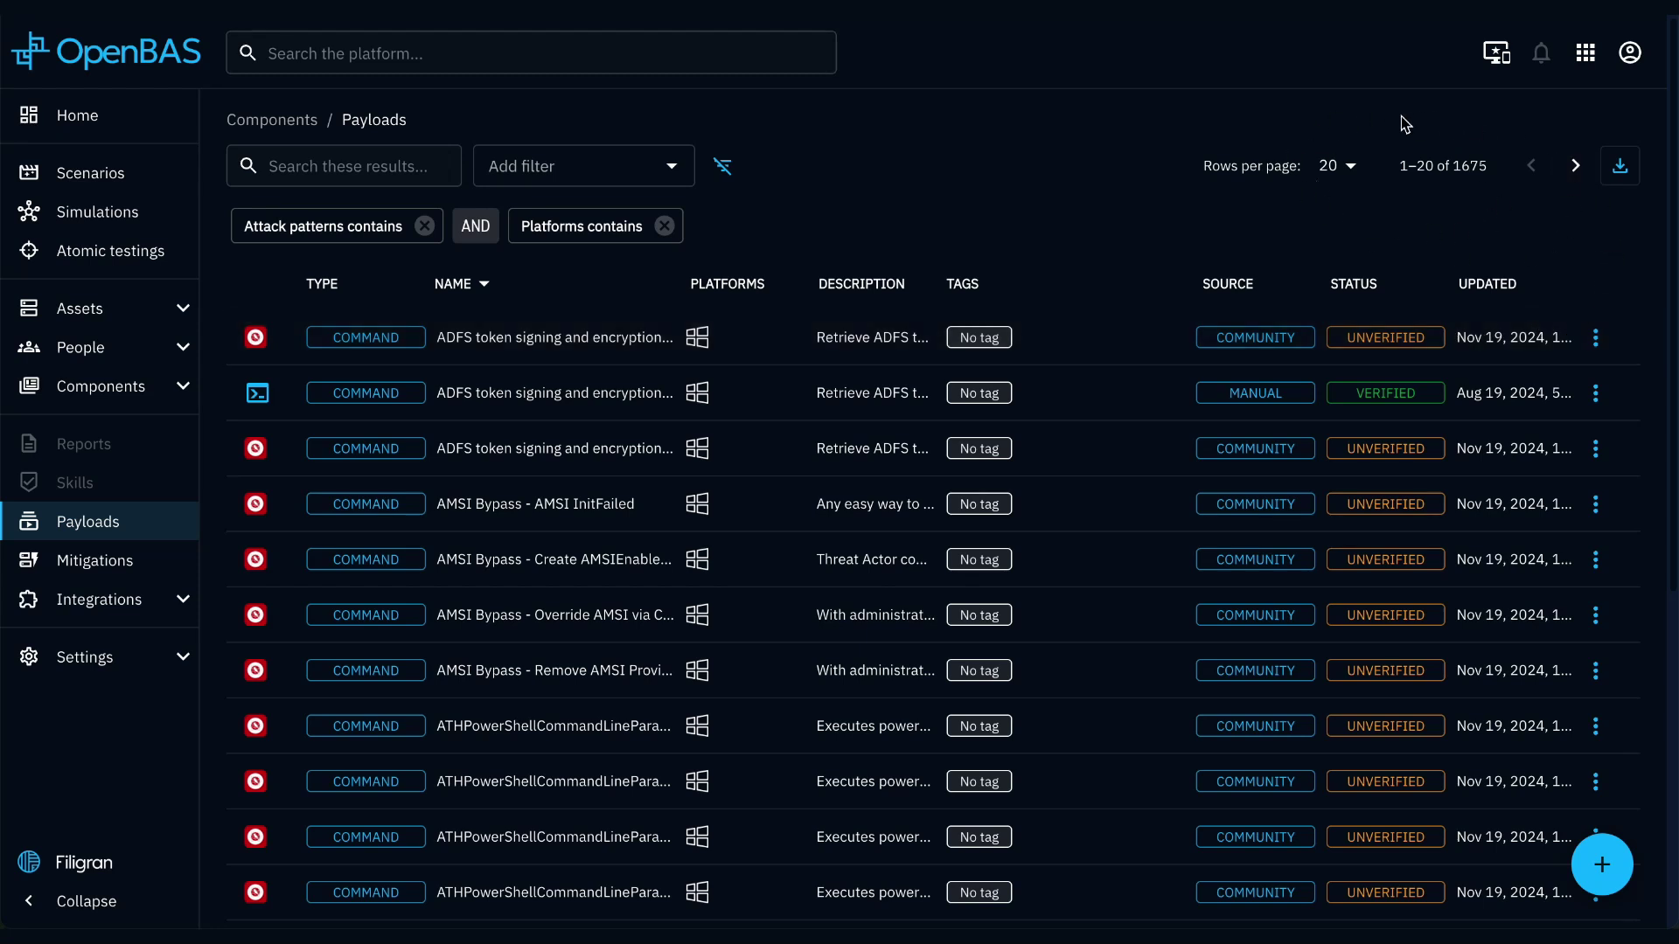
Visit People > Teams, Assets > Endpoints and Integrations > Executors (Caldera, OpenBAS Agent, Tanium).
{"action": "left_click", "coordinate": [129, 360]}
{"action": "left_click", "coordinate": [120, 422]}
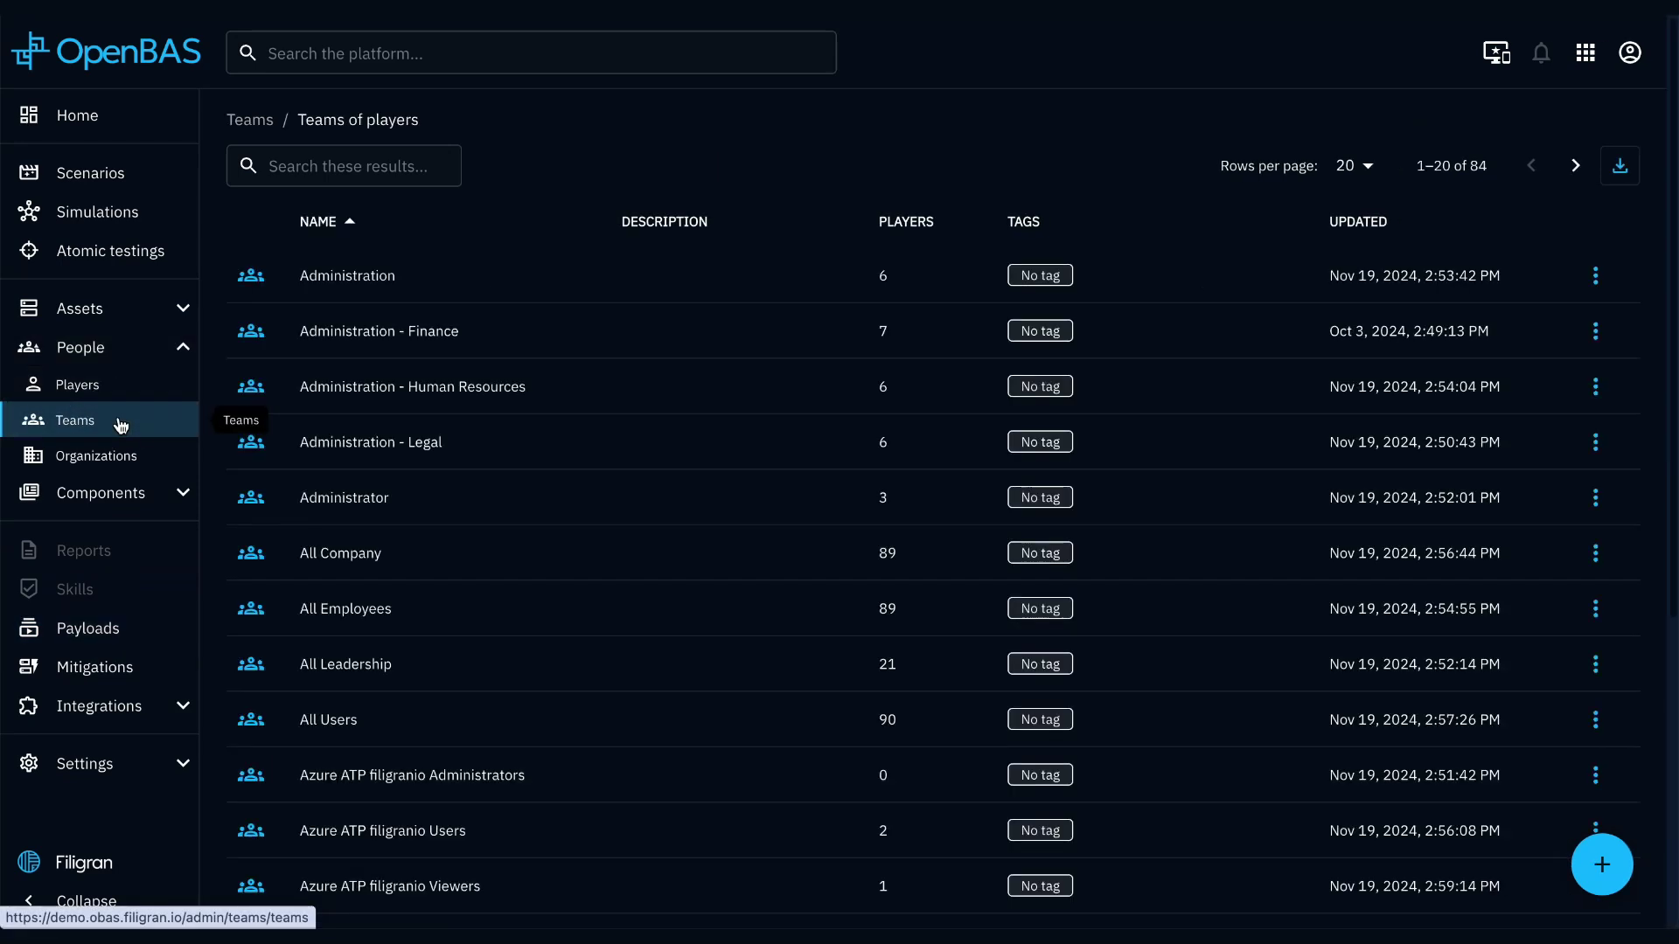
{"action": "left_click", "coordinate": [116, 313]}
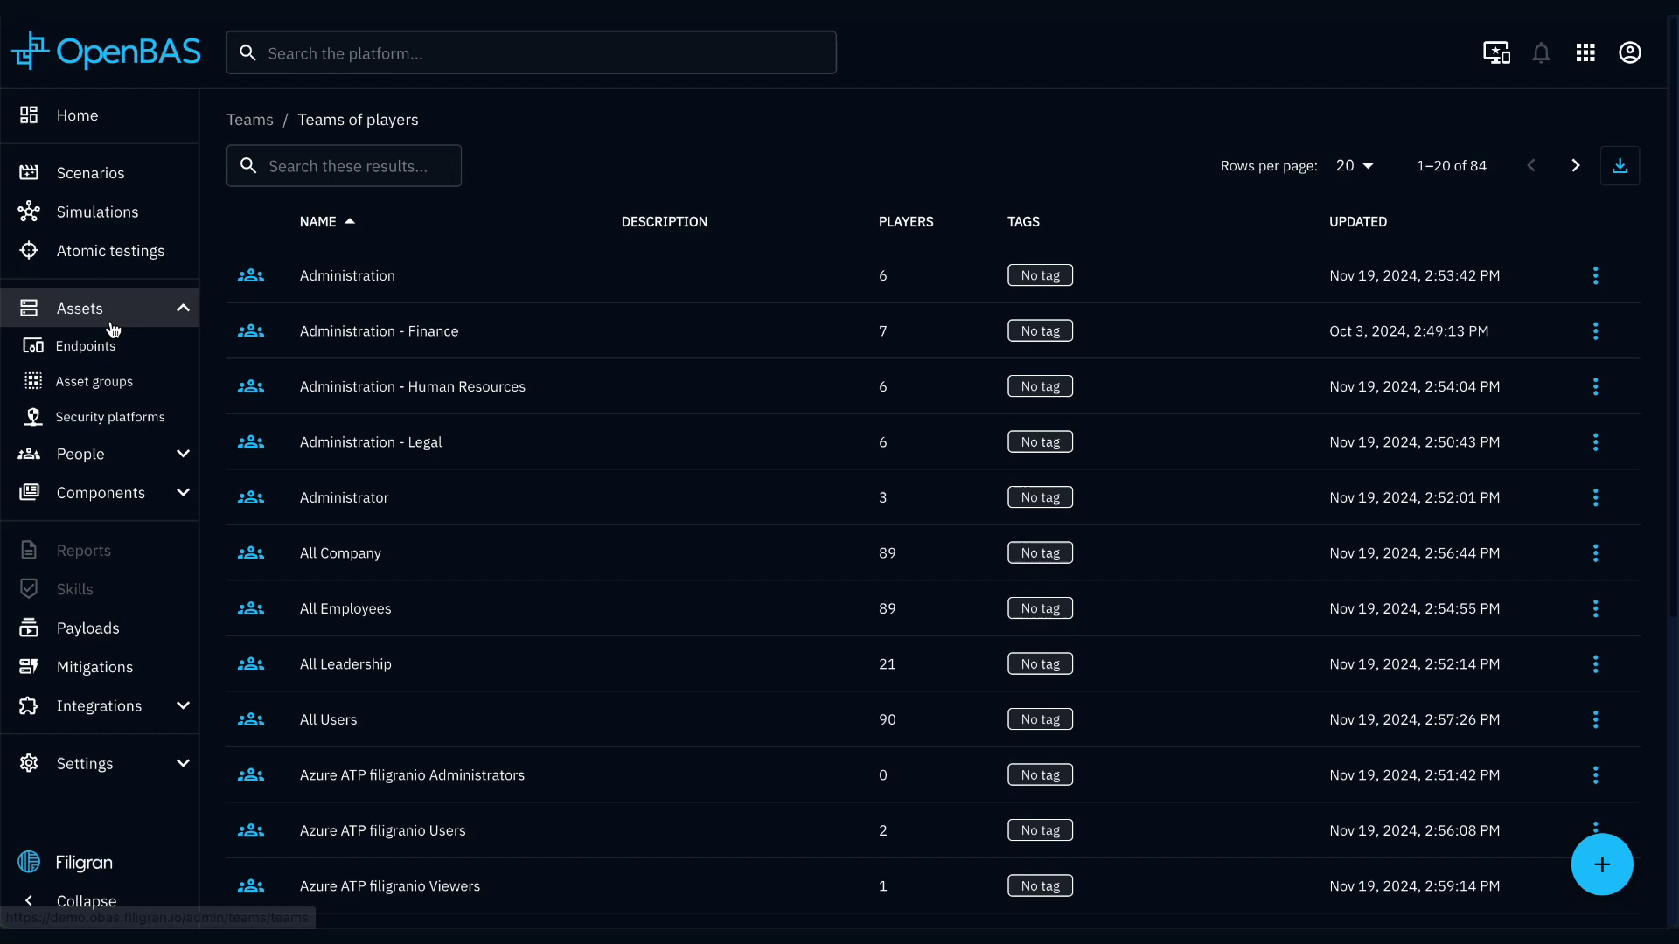
{"action": "left_click", "coordinate": [112, 350]}
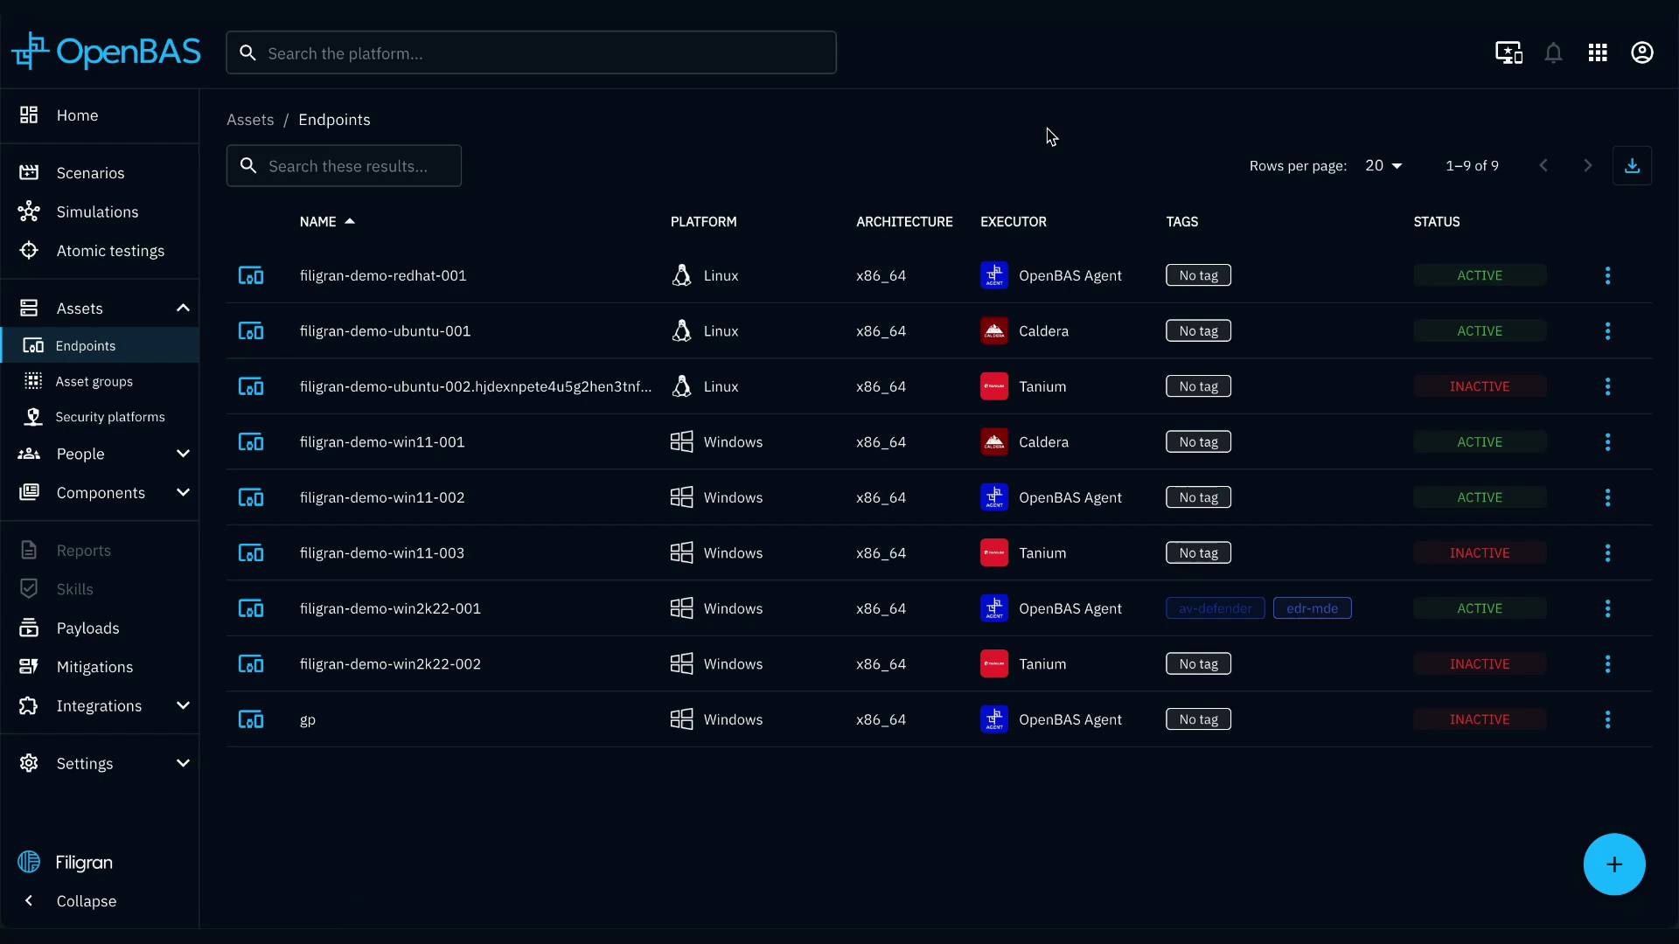
{"action": "left_click", "coordinate": [105, 708]}
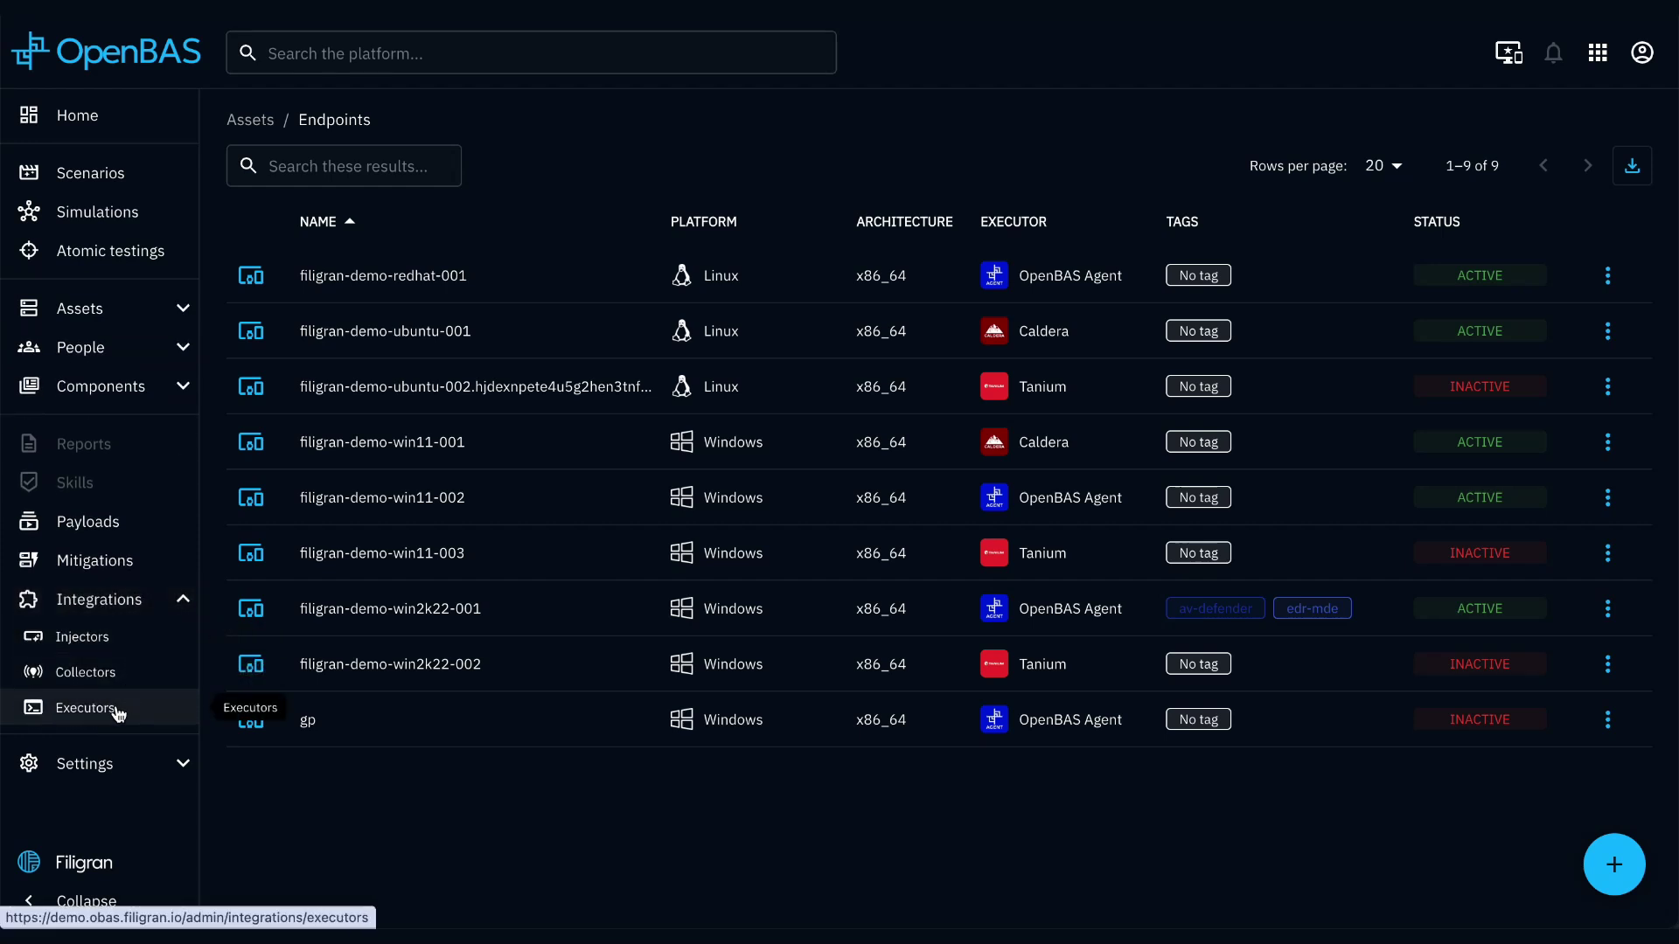
{"action": "left_click", "coordinate": [118, 715]}
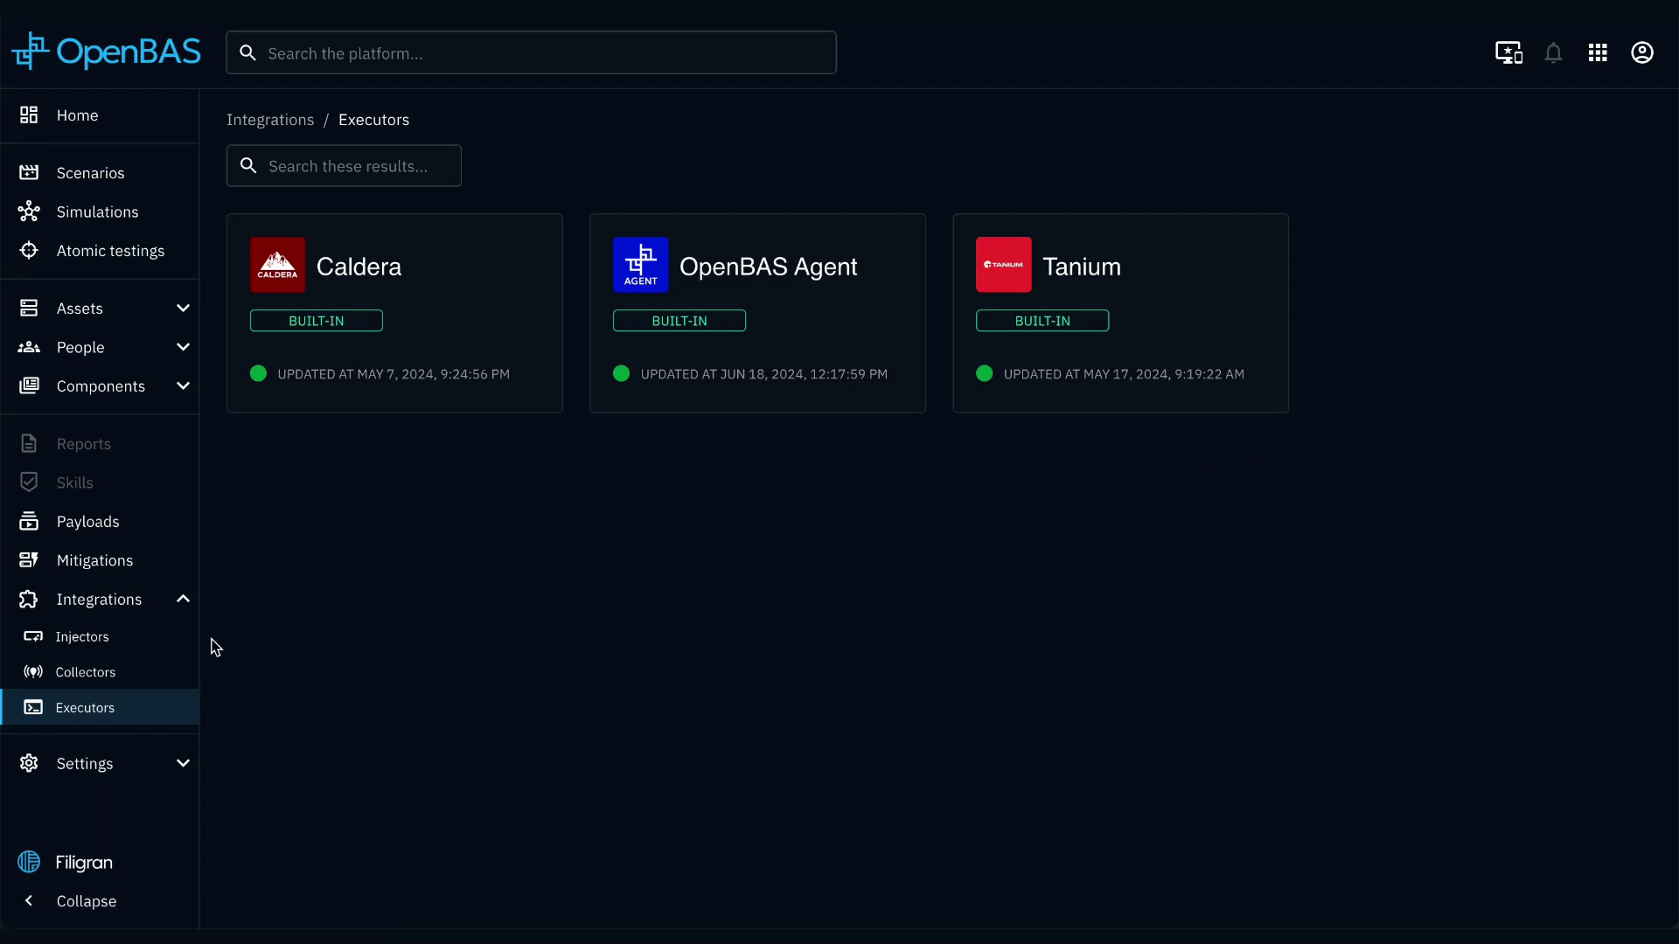
Visit the Collectors and Injectors integrations, then the Channels, Challenges and Lessons learned components.
{"action": "left_click", "coordinate": [91, 687]}
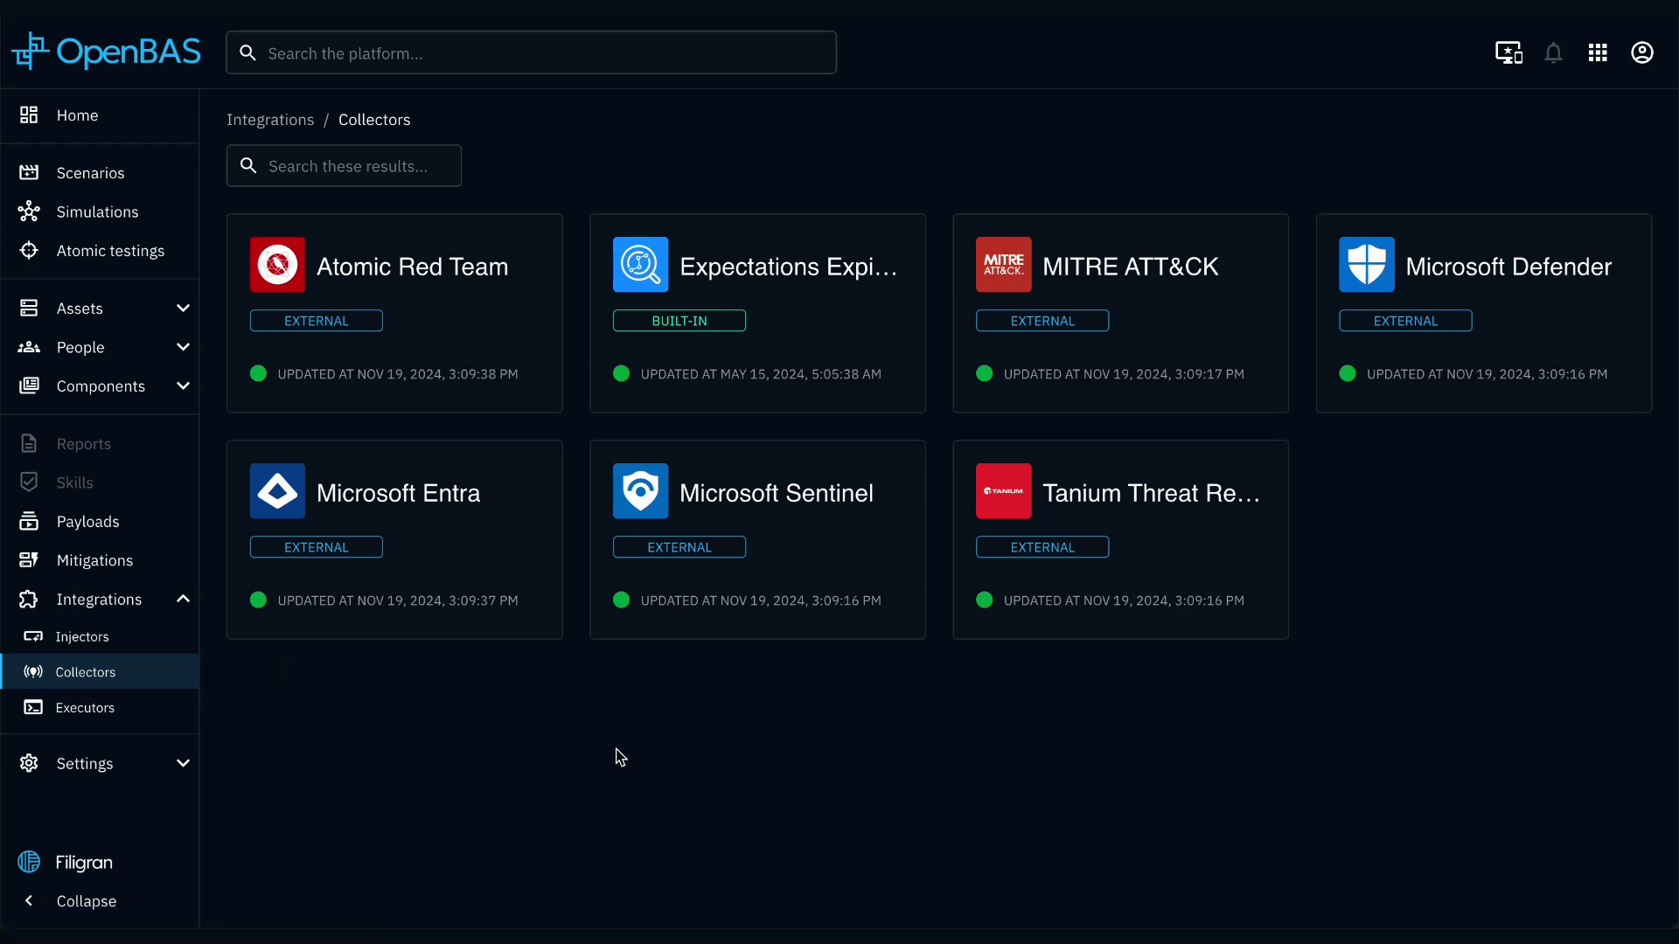
{"action": "left_click", "coordinate": [100, 639]}
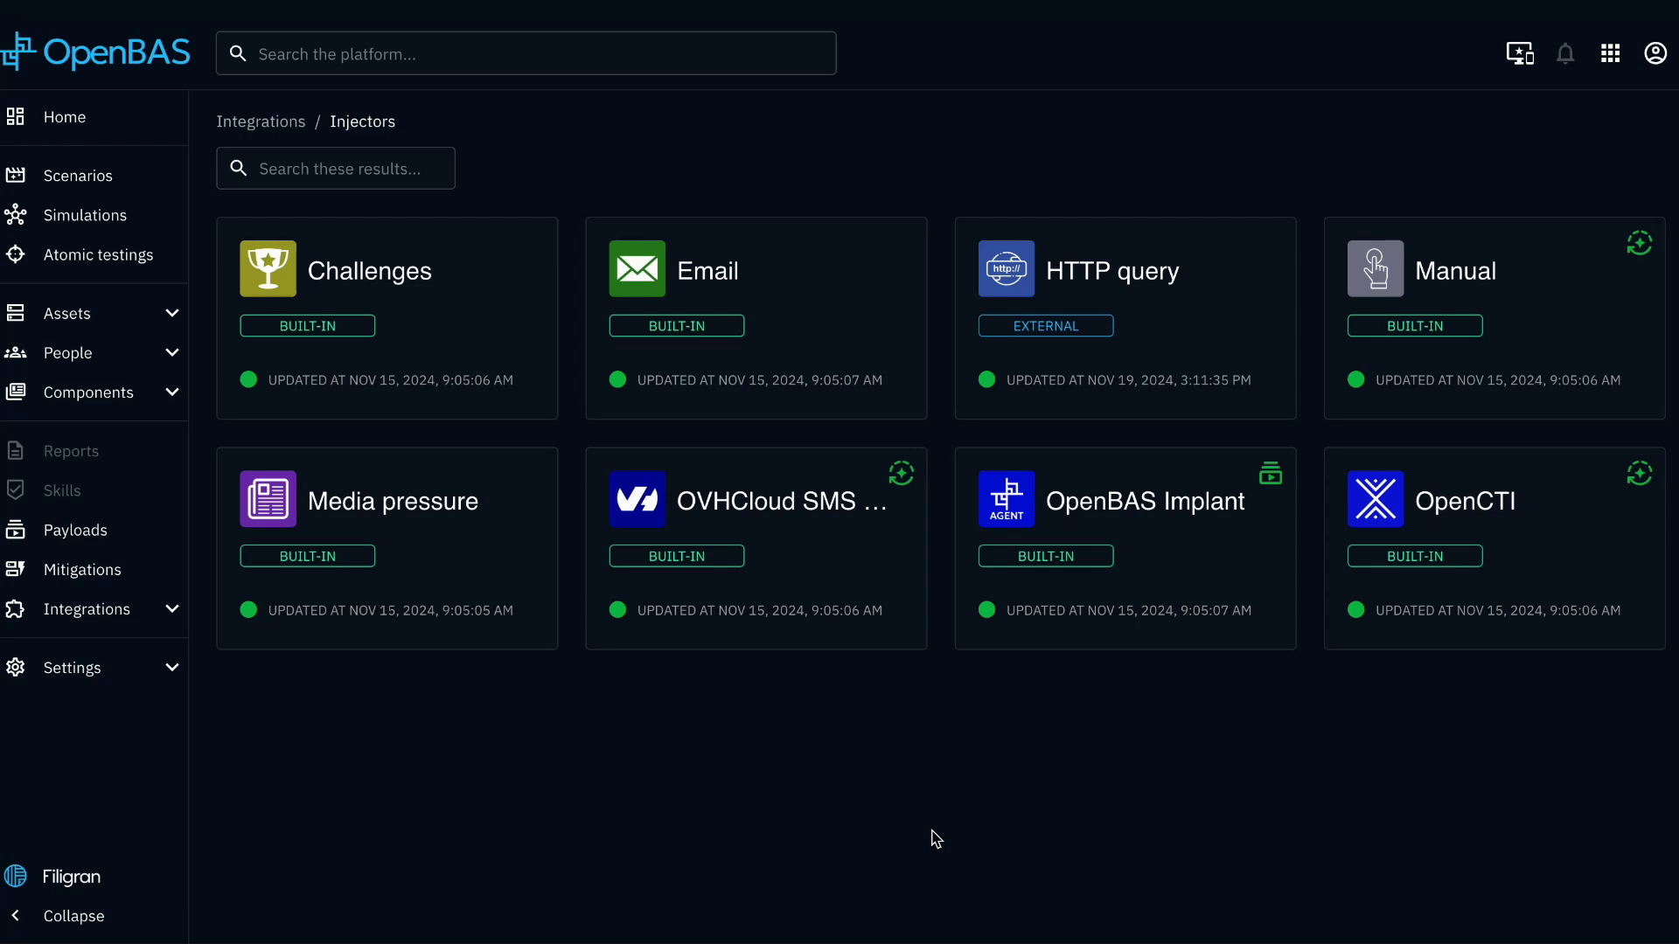
{"action": "left_click", "coordinate": [95, 395]}
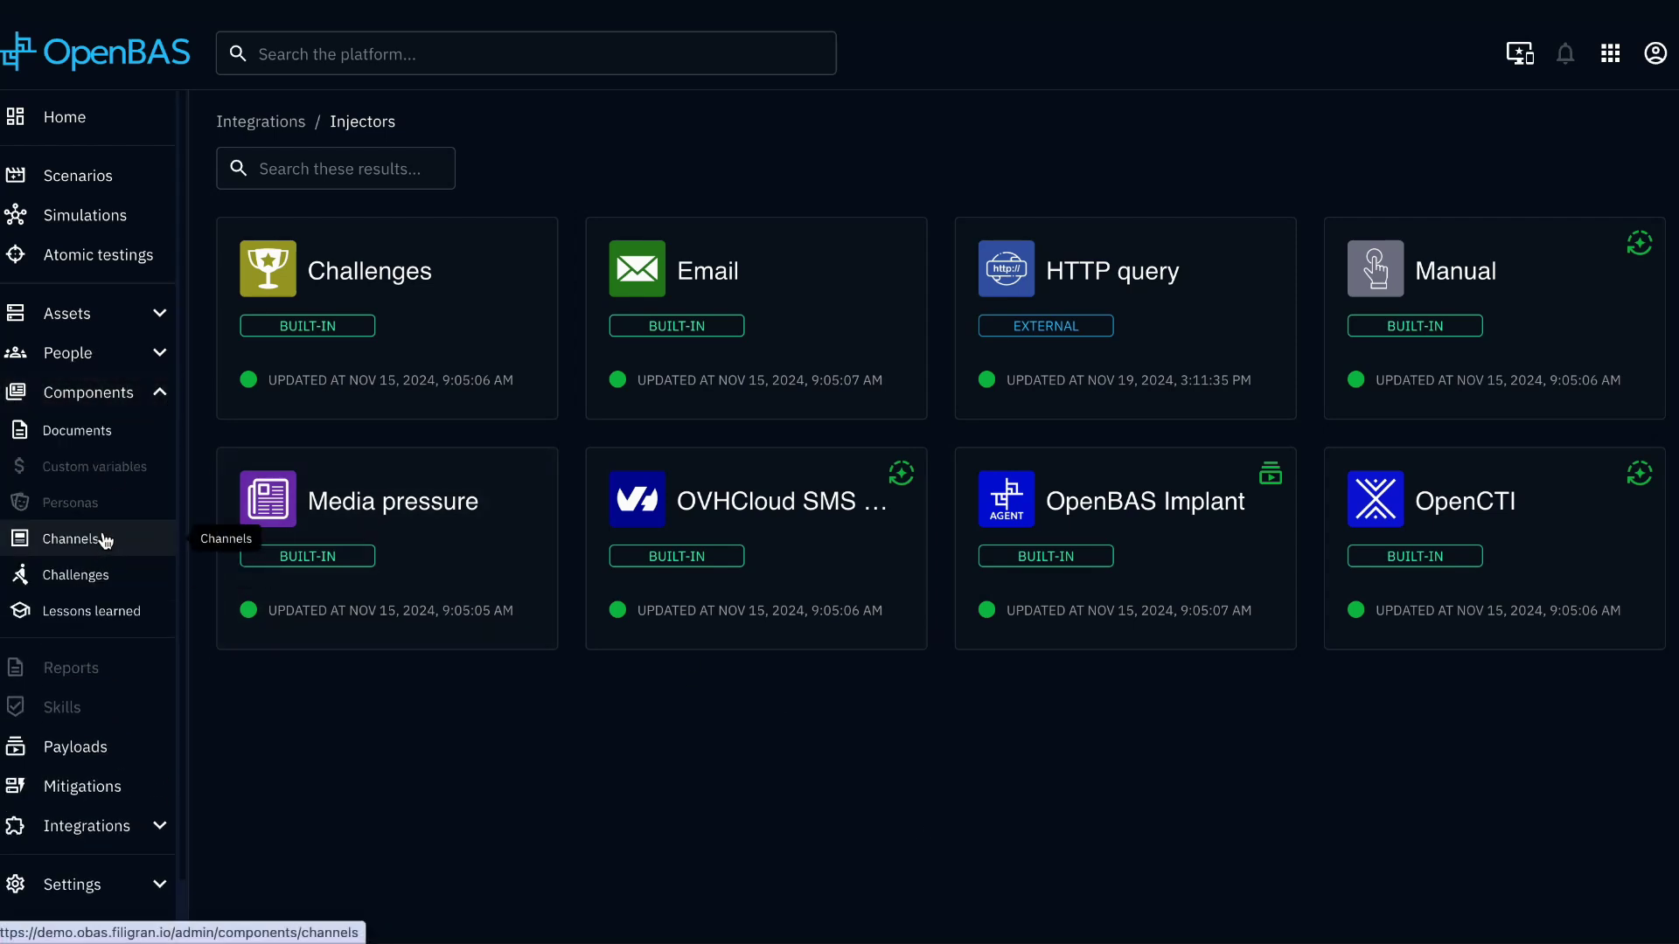
{"action": "left_click", "coordinate": [103, 547]}
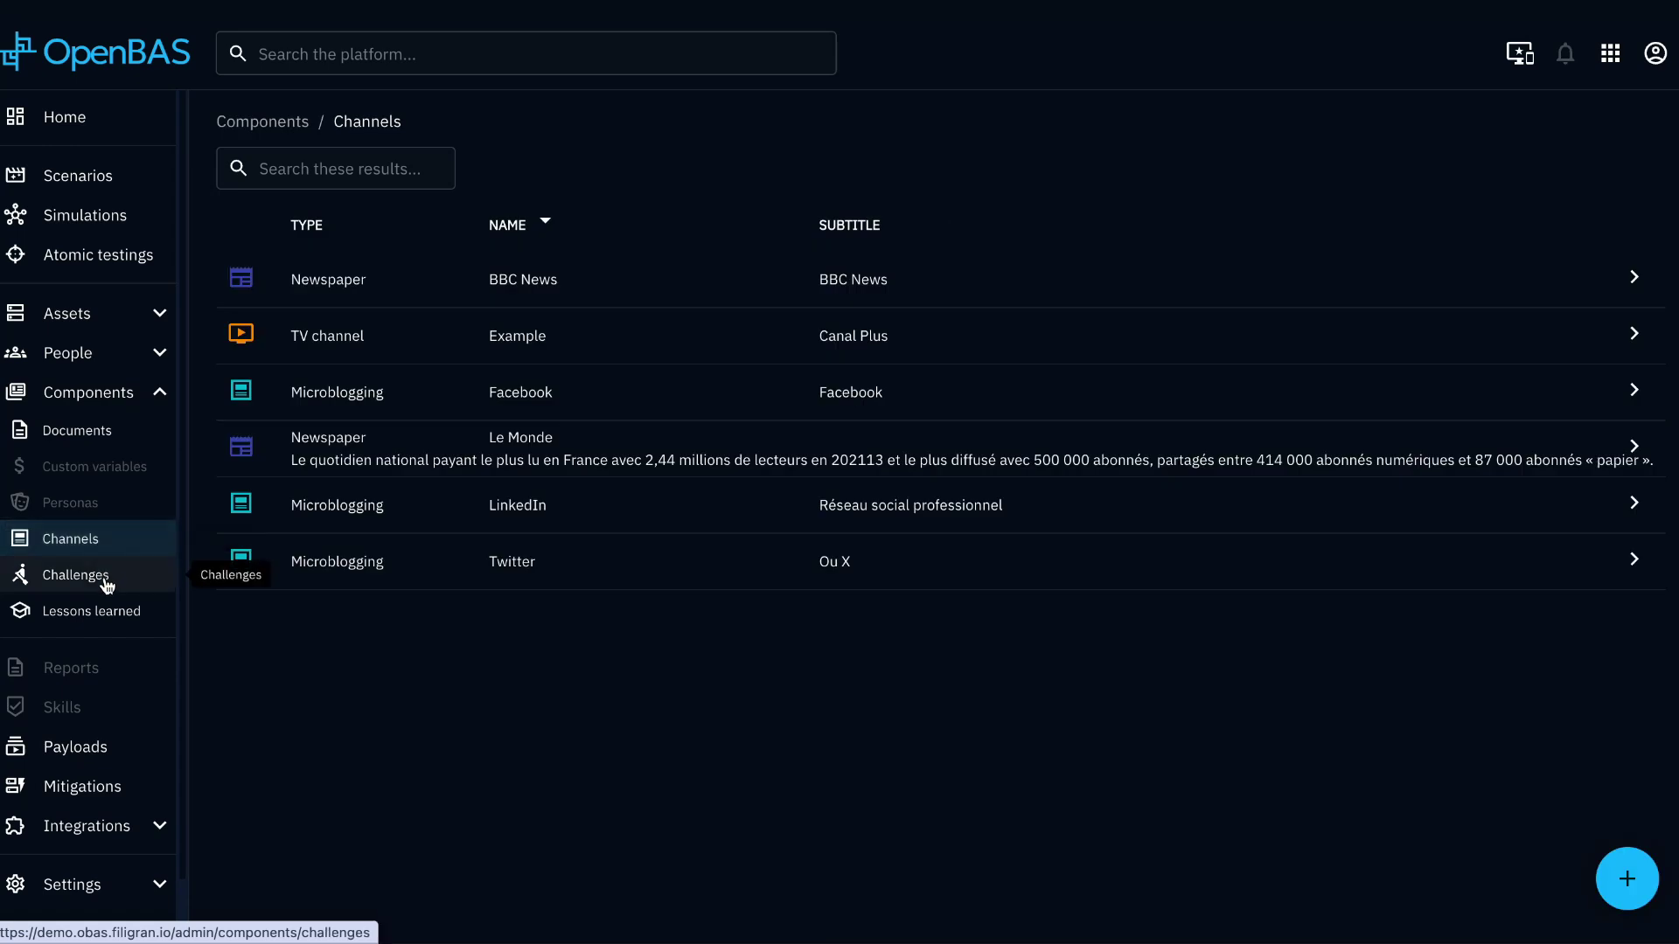
{"action": "left_click", "coordinate": [107, 584]}
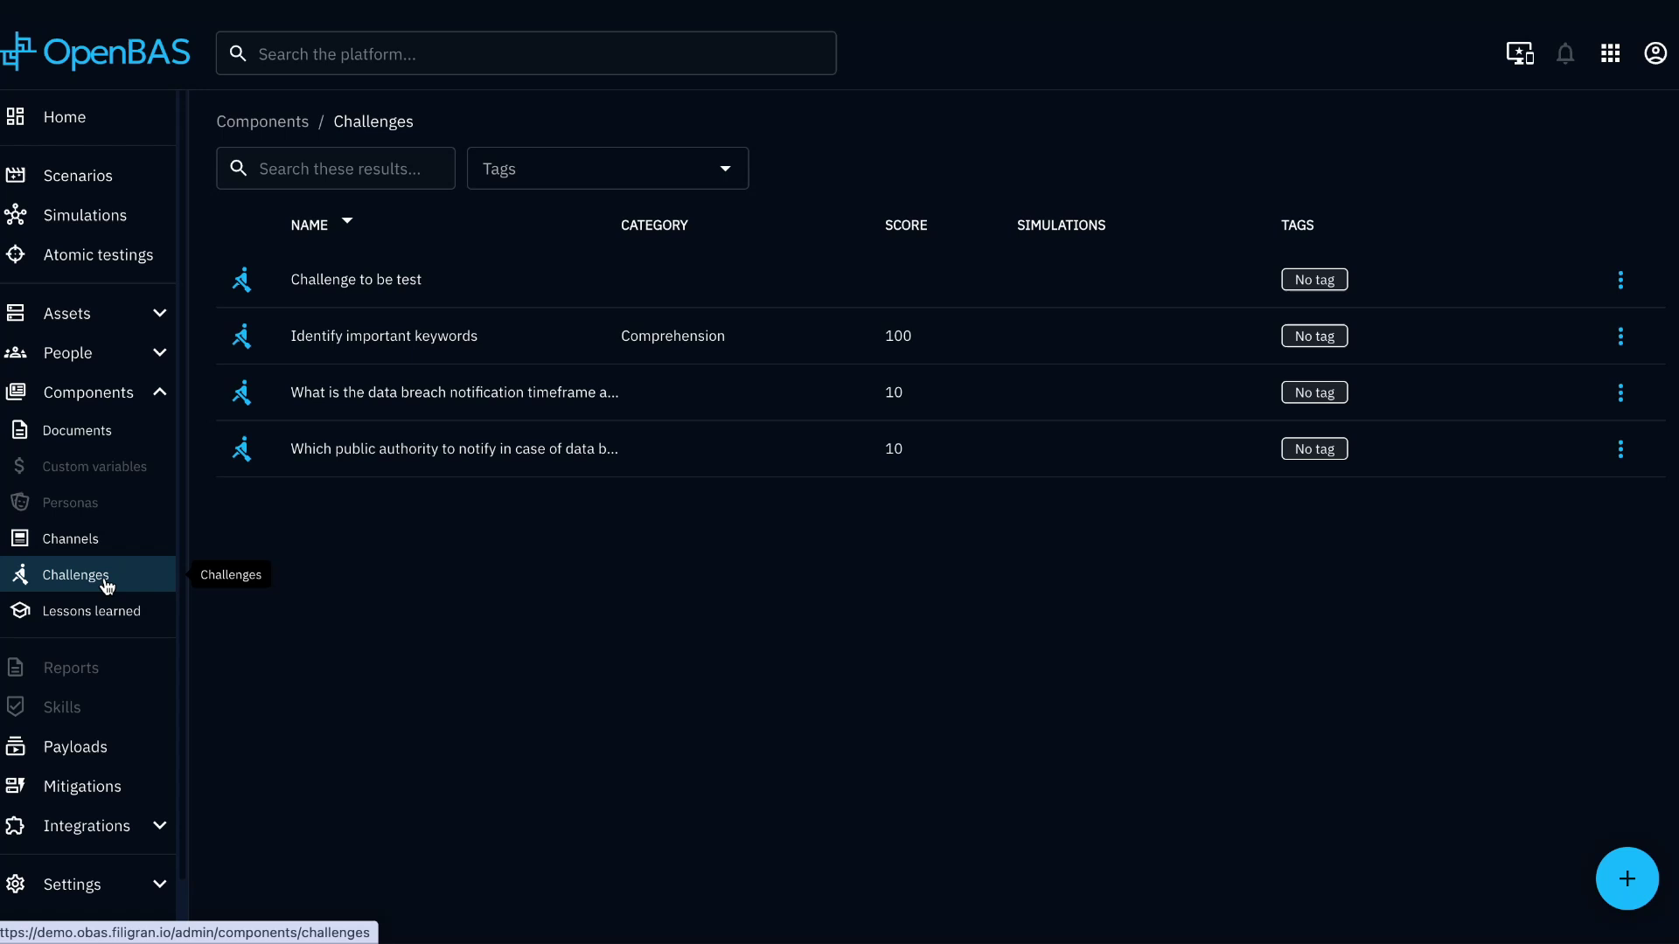
{"action": "left_click", "coordinate": [133, 629]}
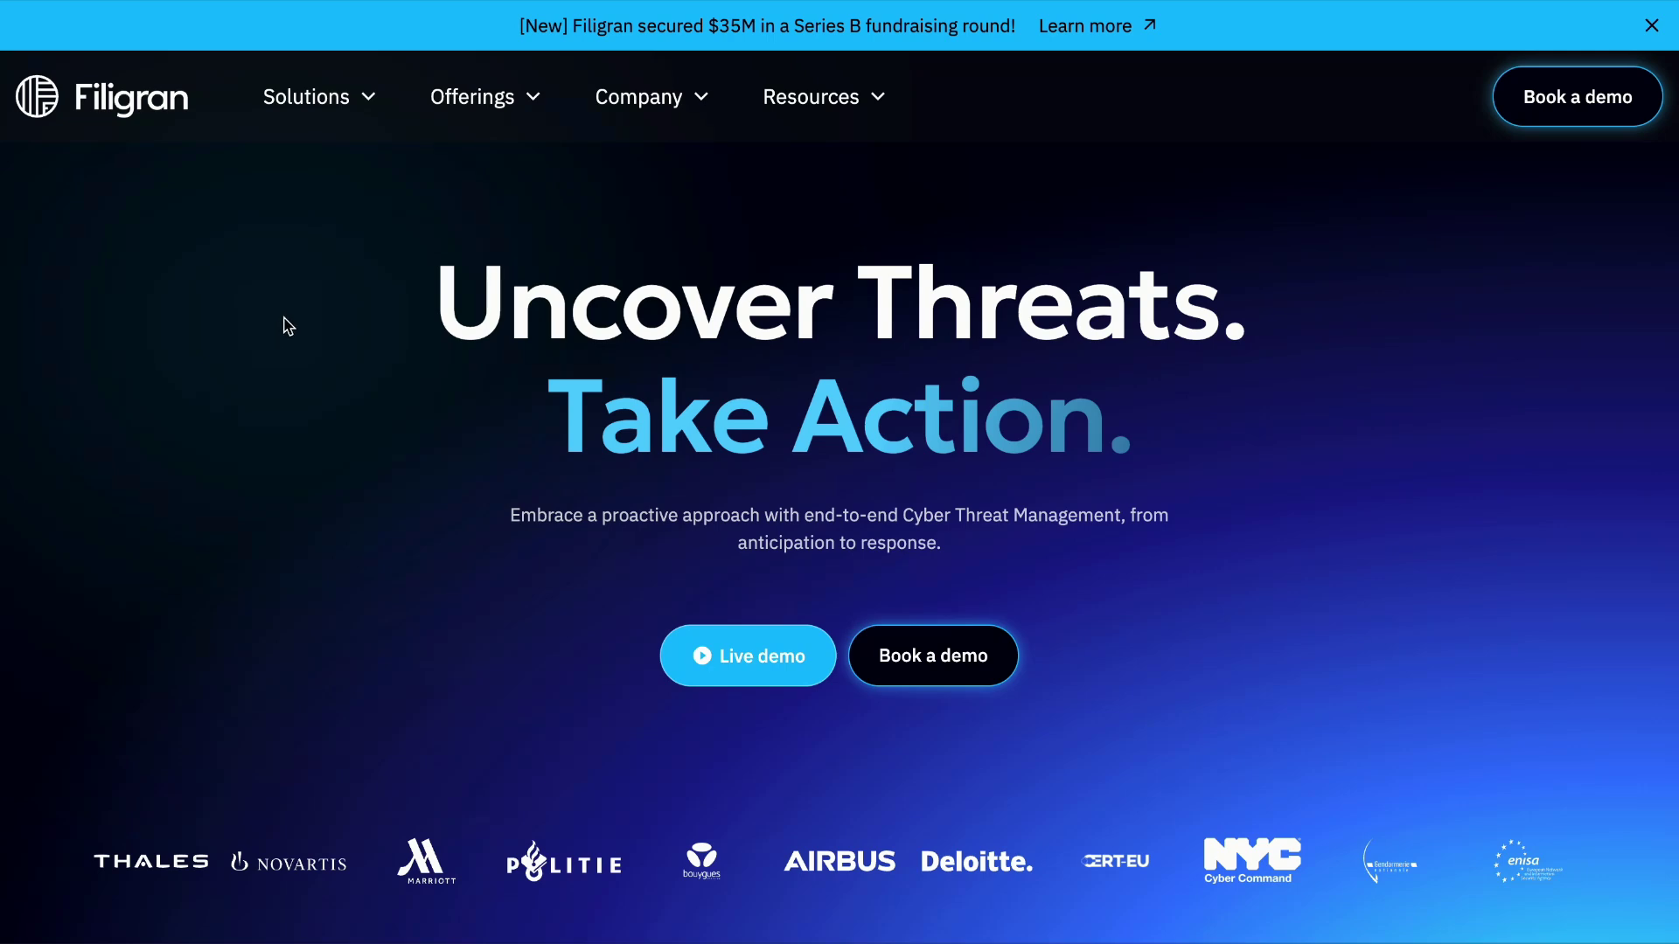
Go from Solutions to the OpenBAS page, then Try OpenBAS to reach the Live demonstrations form.
{"action": "mouse_move", "coordinate": [317, 92]}
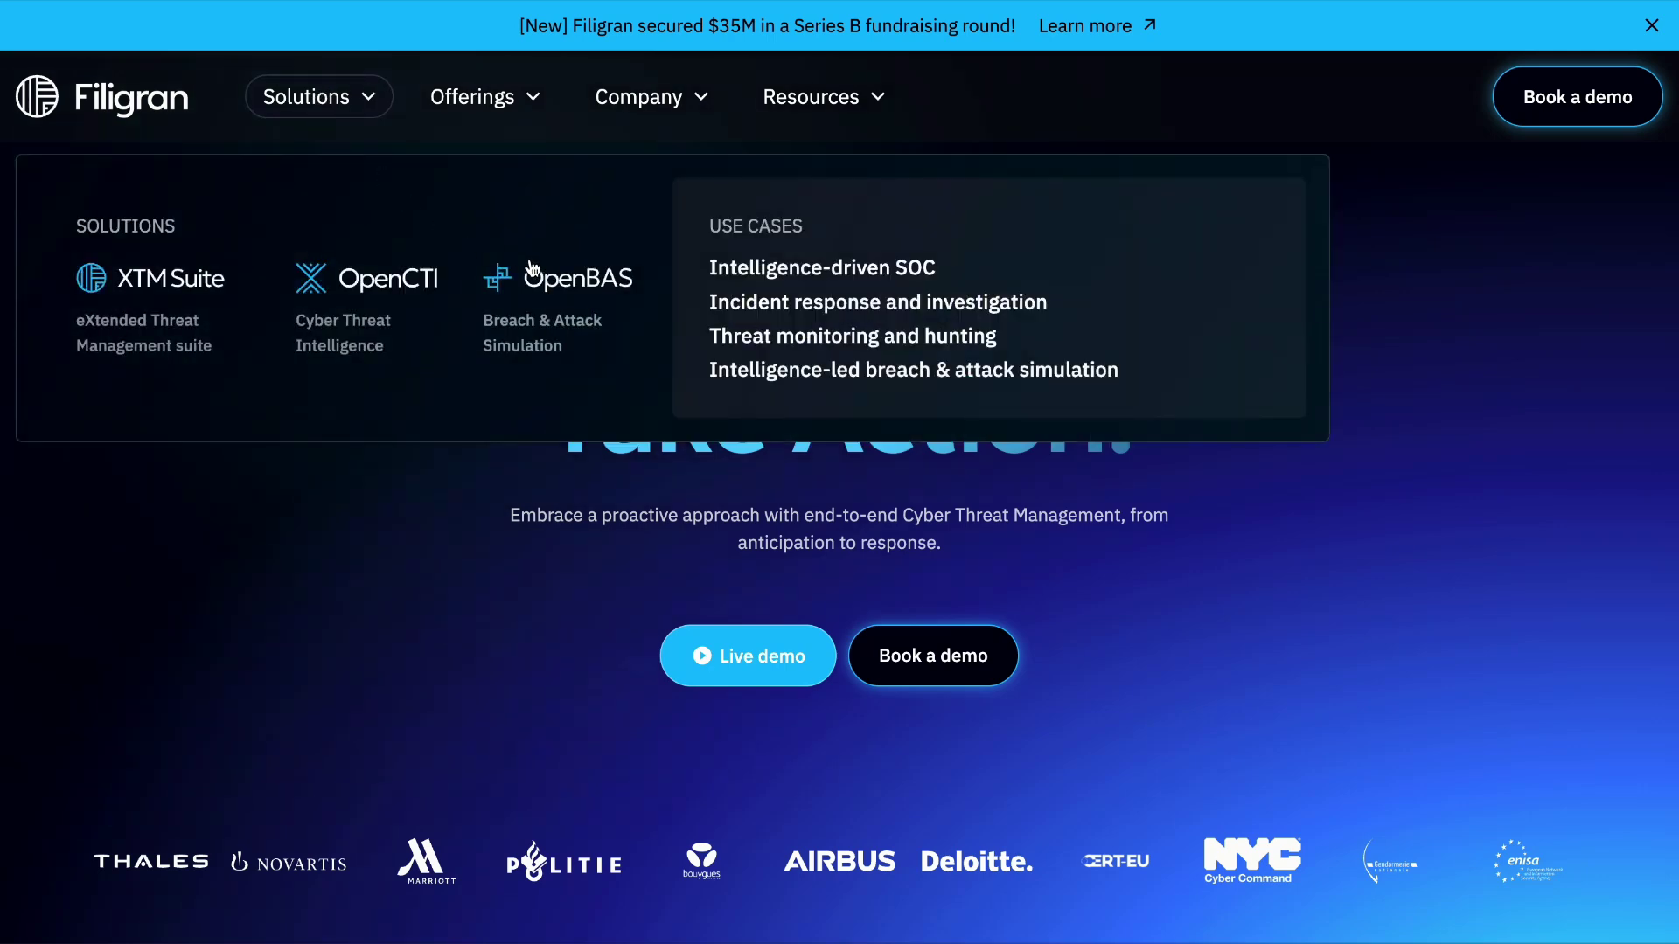
{"action": "left_click", "coordinate": [543, 287]}
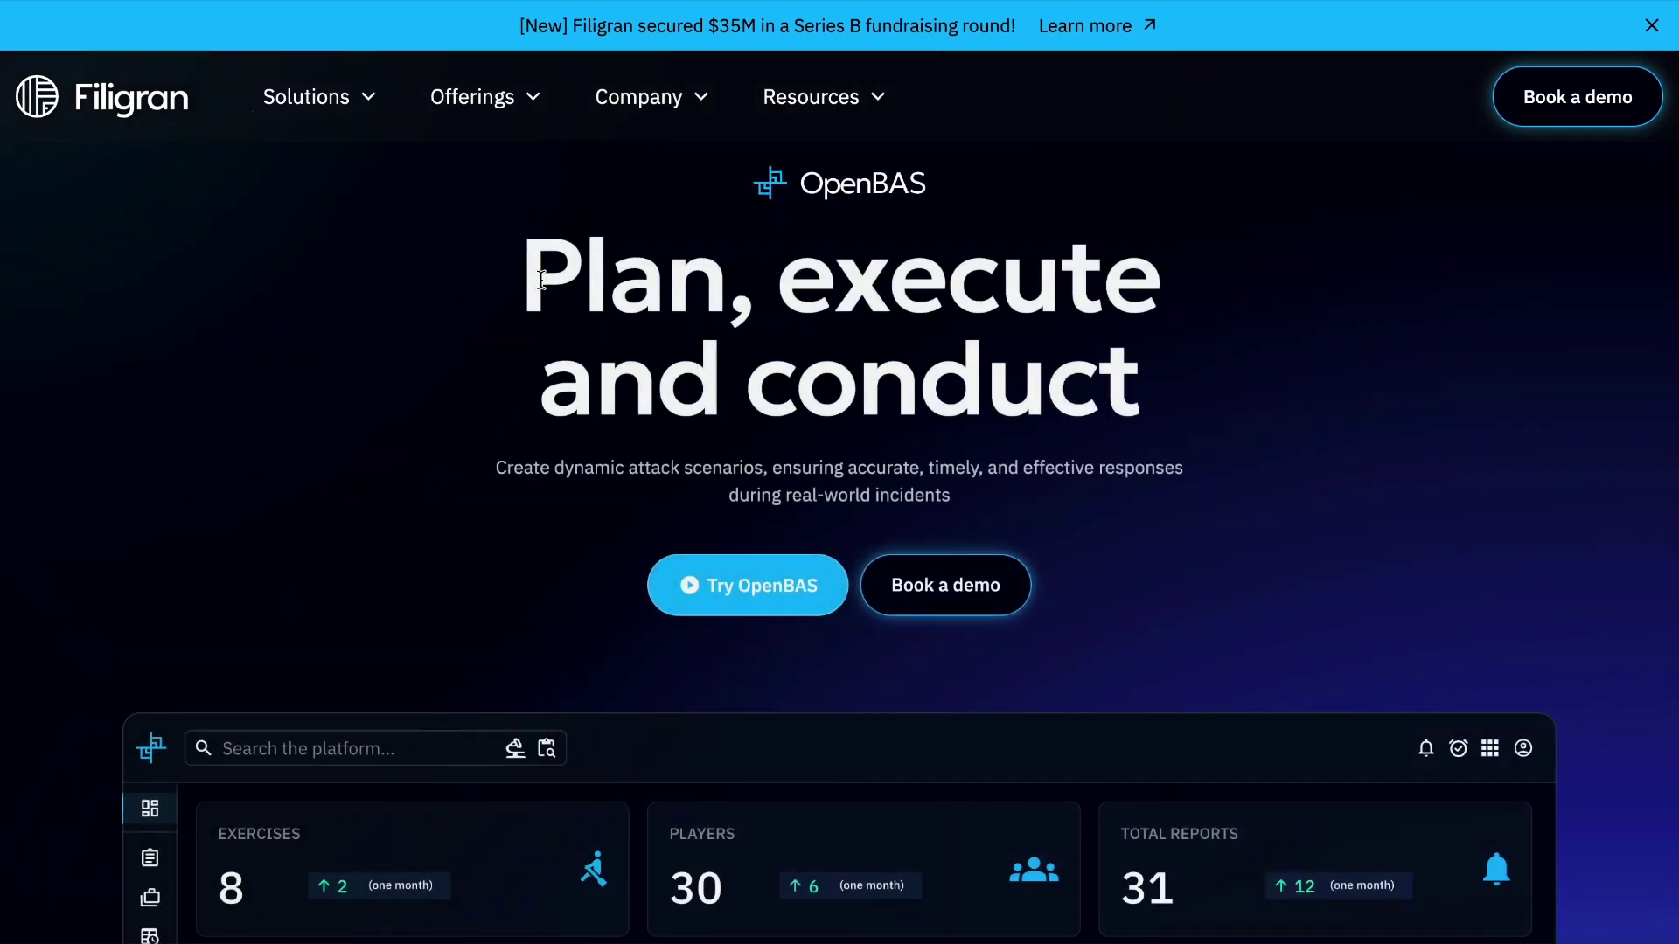
{"action": "left_click", "coordinate": [801, 584]}
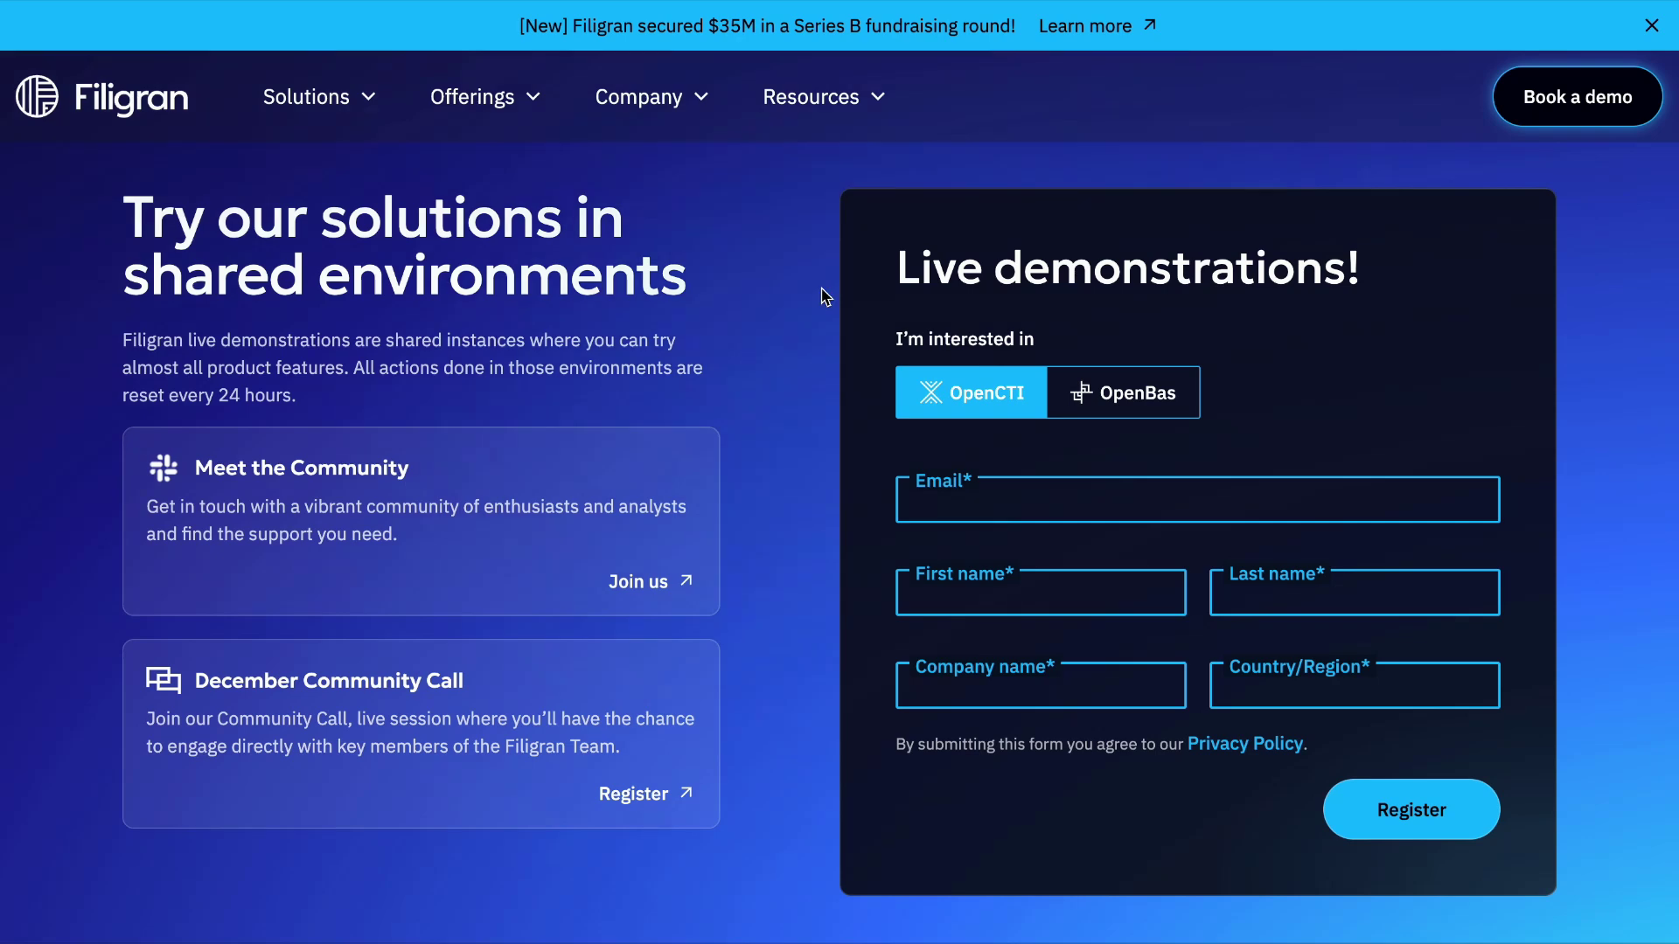
{"action": "mouse_move", "coordinate": [875, 91]}
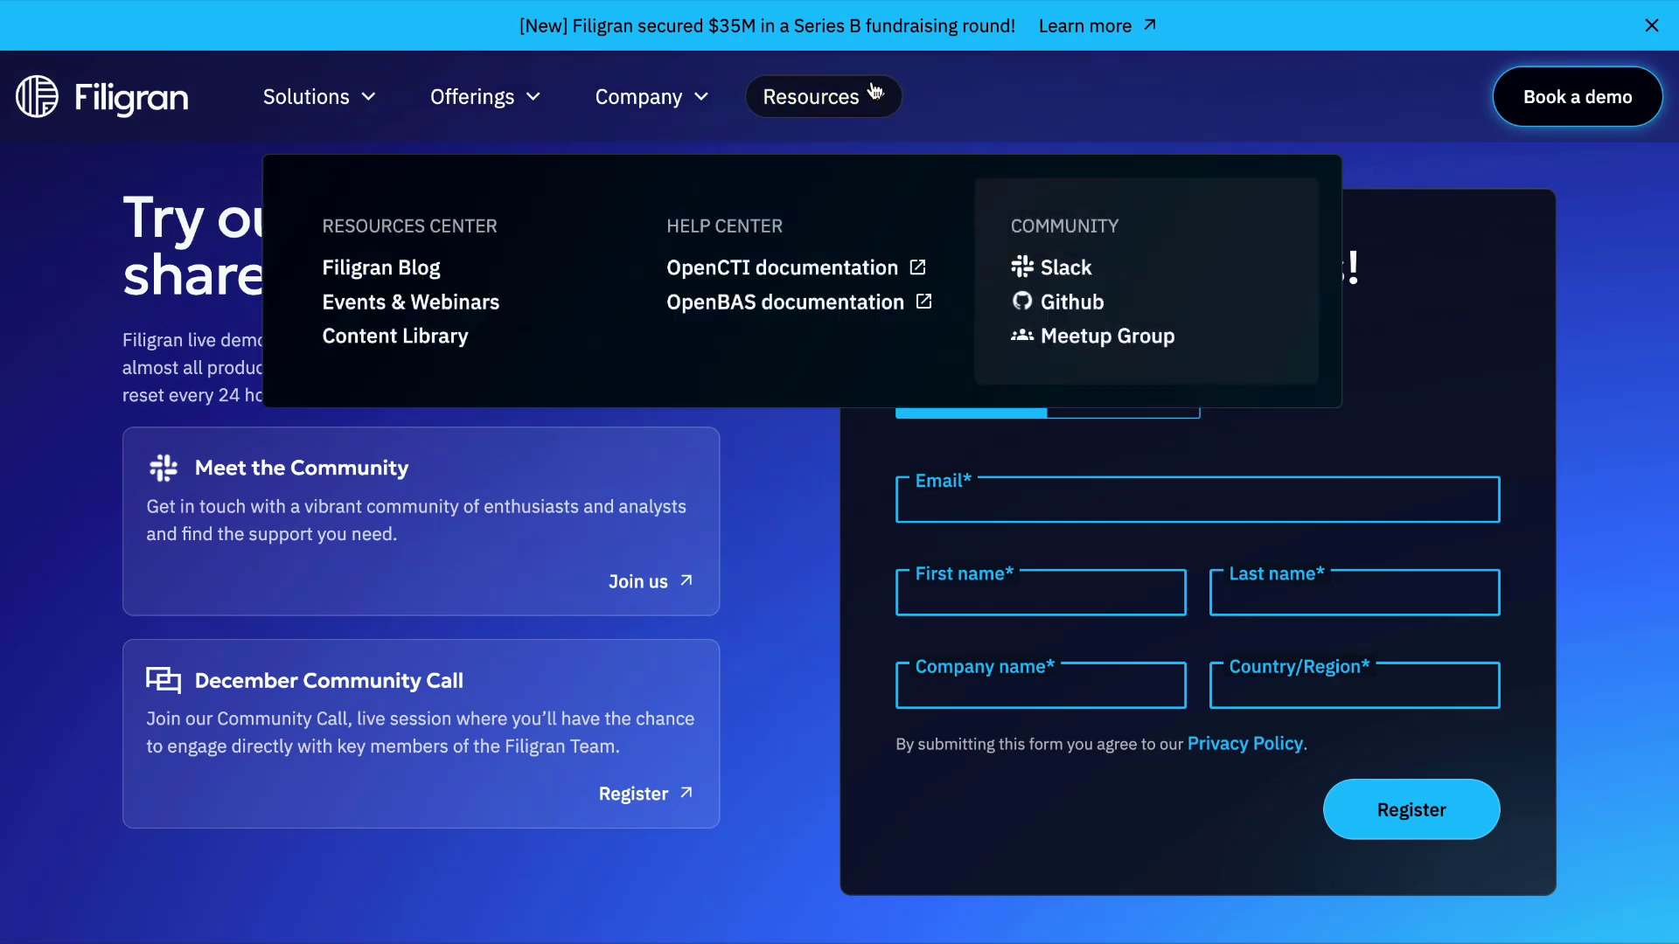